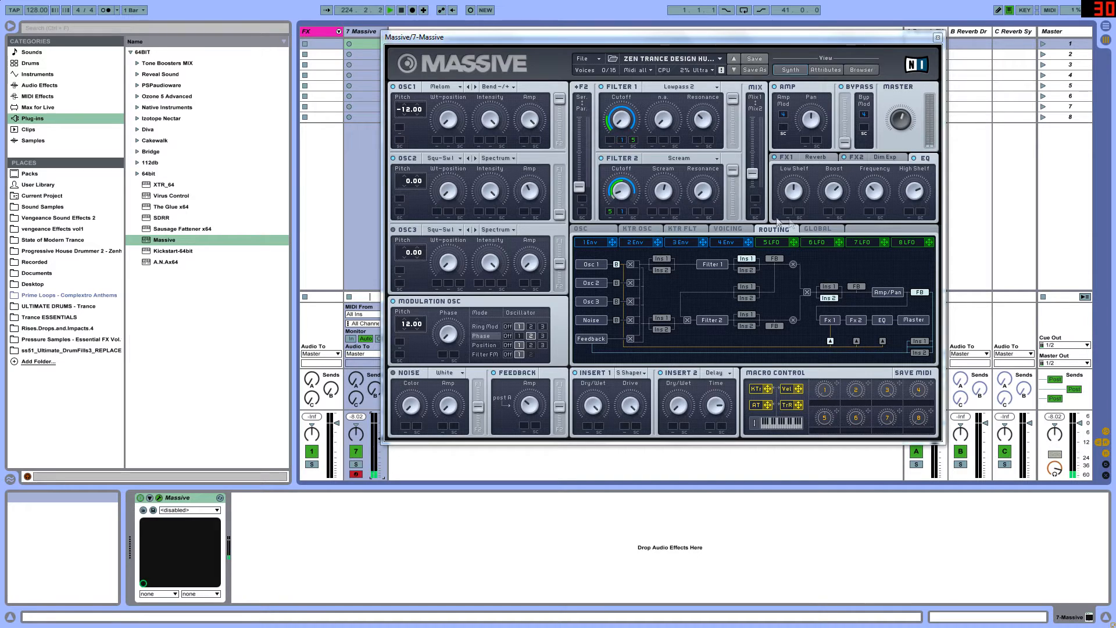
- Go through the Voicing, KTR FLT, KTR OSC and OSC pages of Massive's centre section
click(722, 230)
click(682, 232)
click(639, 232)
click(581, 228)
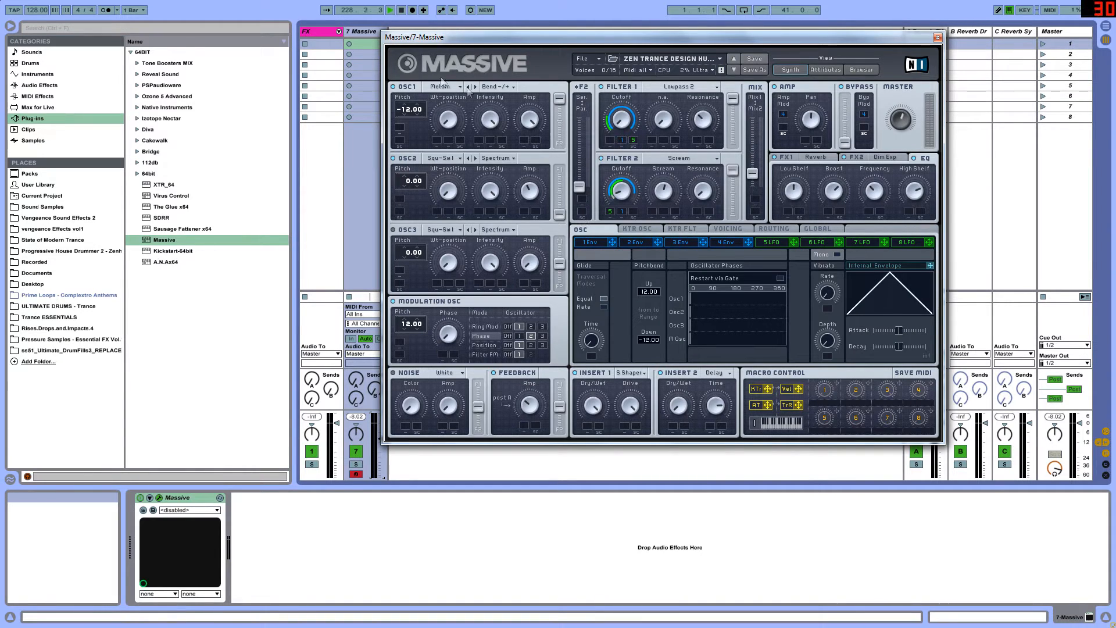
drag(497, 39, 503, 73)
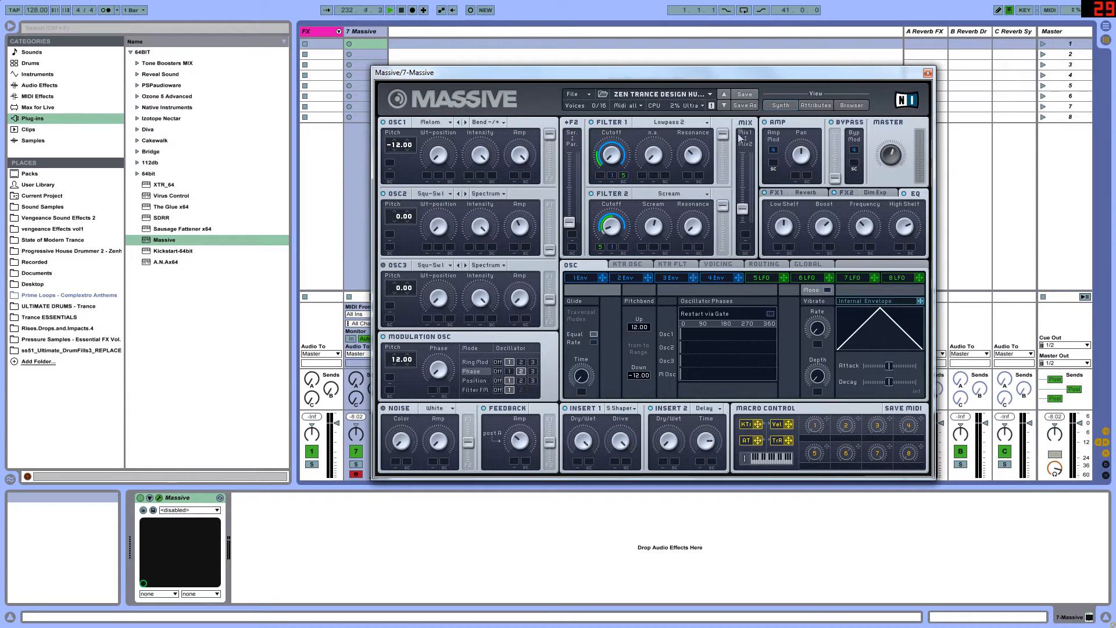
- Review the wavetable choices for oscillator 1 and keep Melomantic selected
click(434, 123)
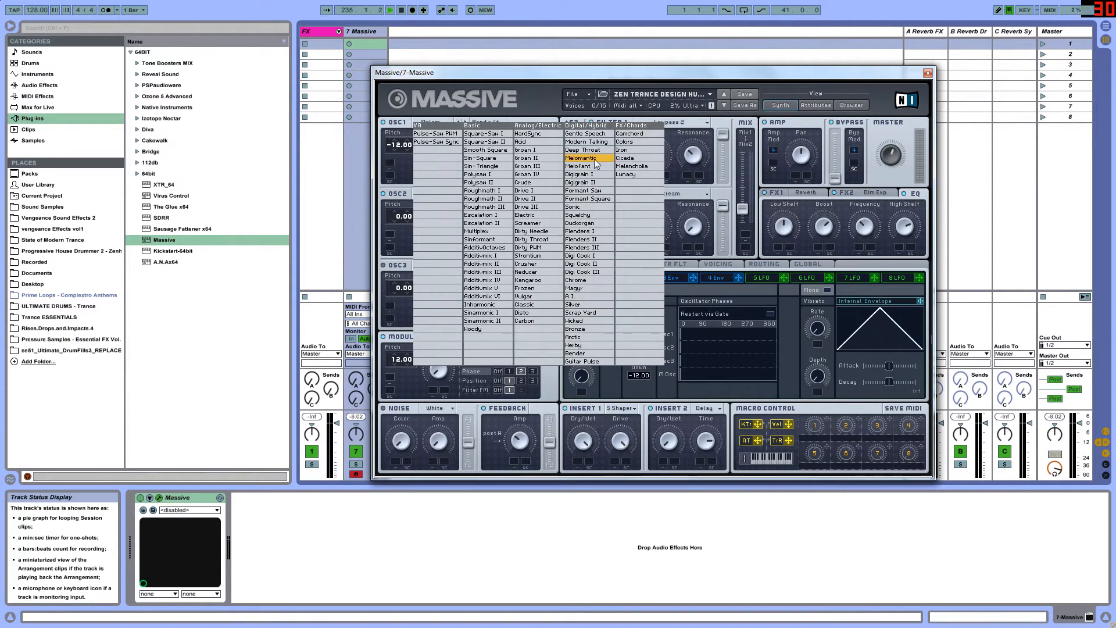
click(596, 163)
click(426, 125)
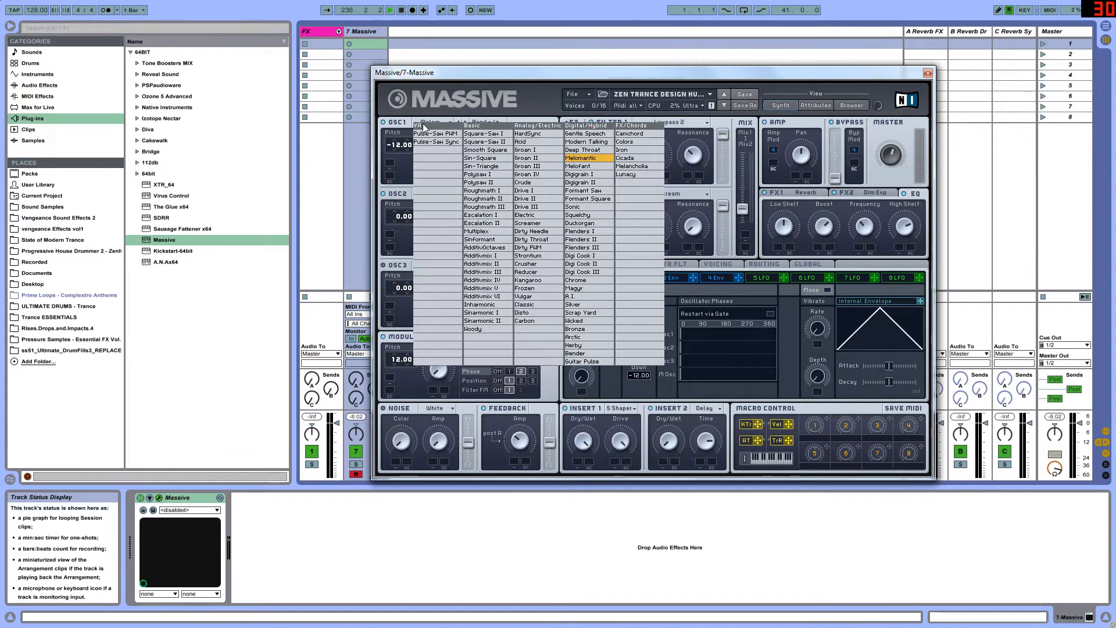
click(587, 165)
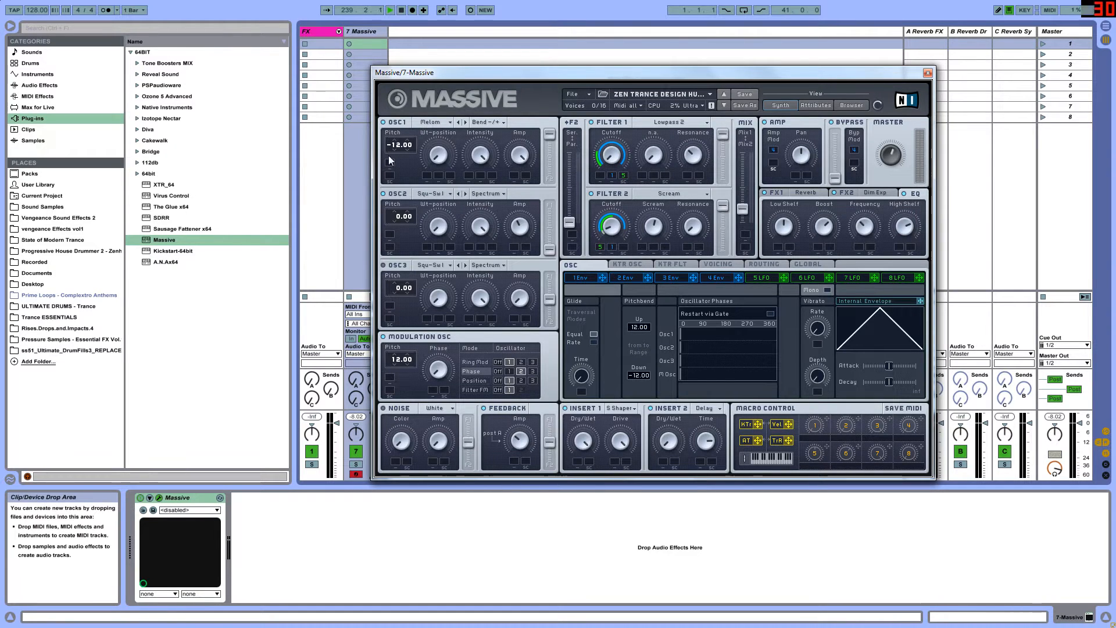
click(430, 122)
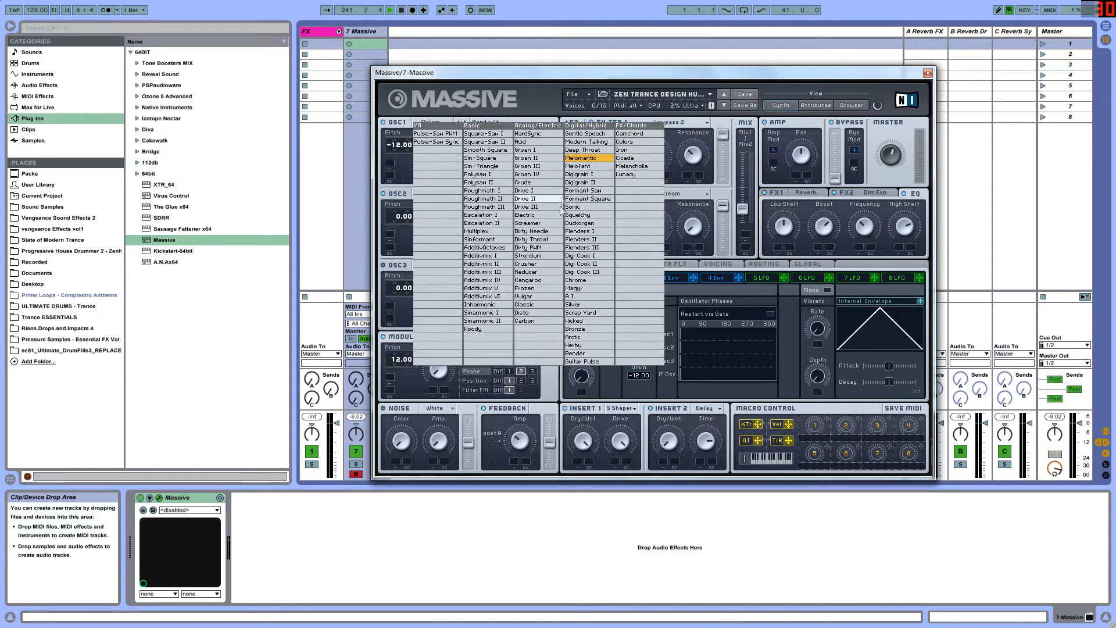
click(583, 161)
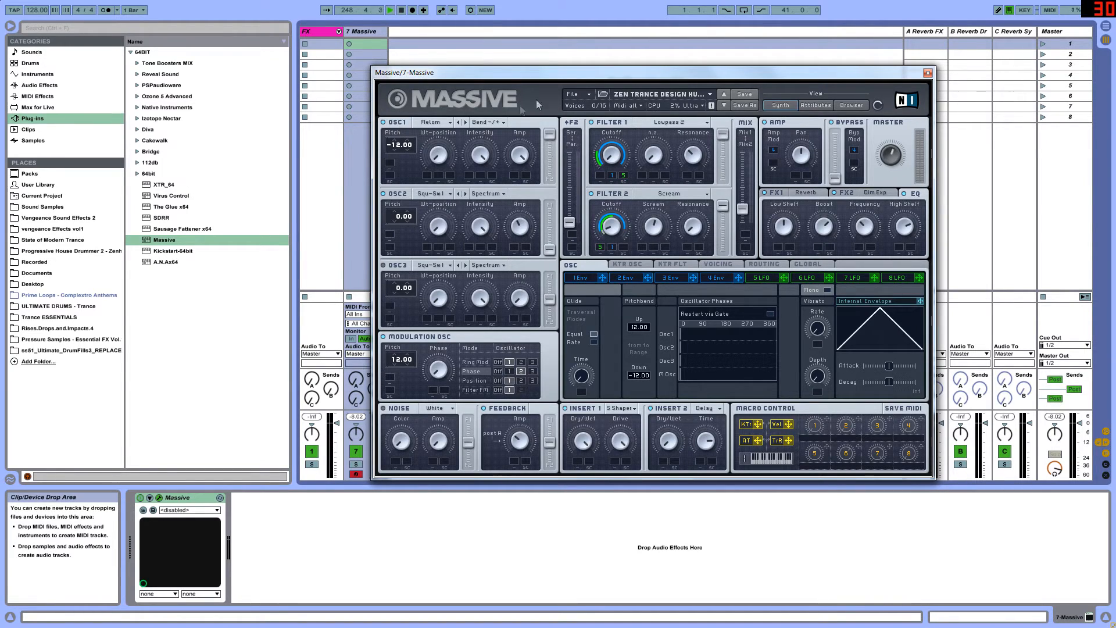
- Keep oscillator 1's filter routing fader fully up and keep the Square-Saw I wavetable selected for oscillator 2
drag(558, 74, 505, 135)
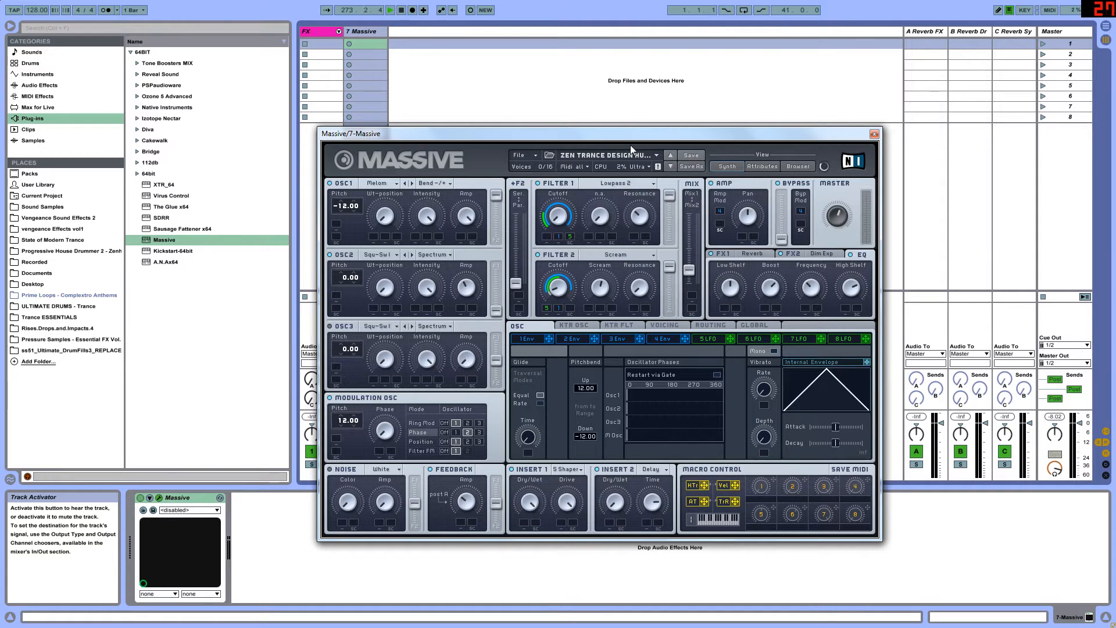
drag(631, 145, 710, 165)
drag(460, 154, 362, 124)
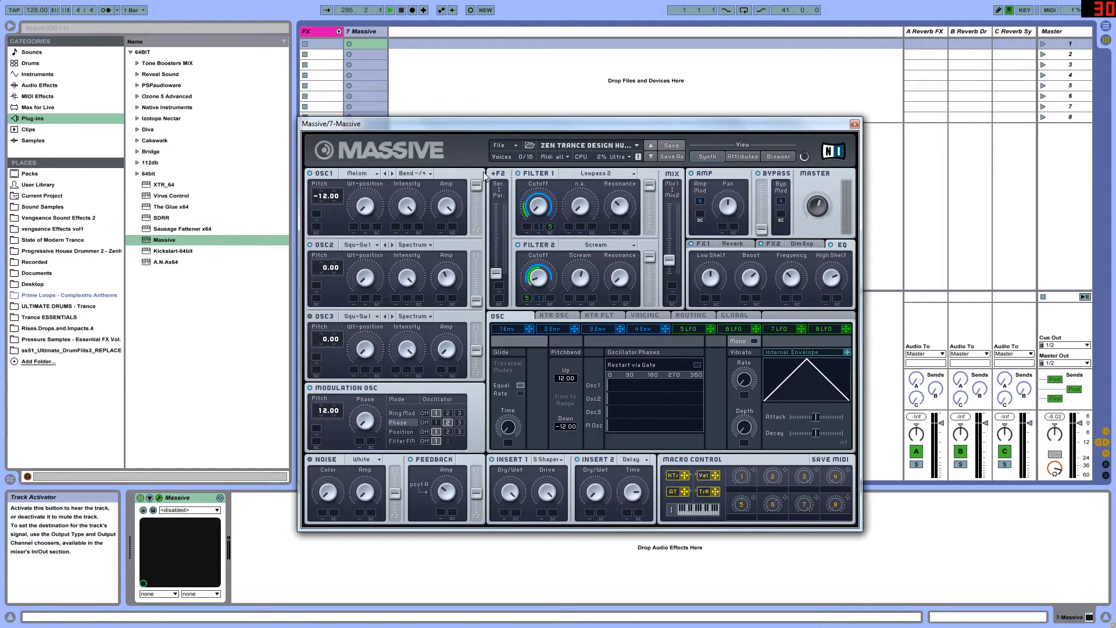
drag(479, 205, 481, 185)
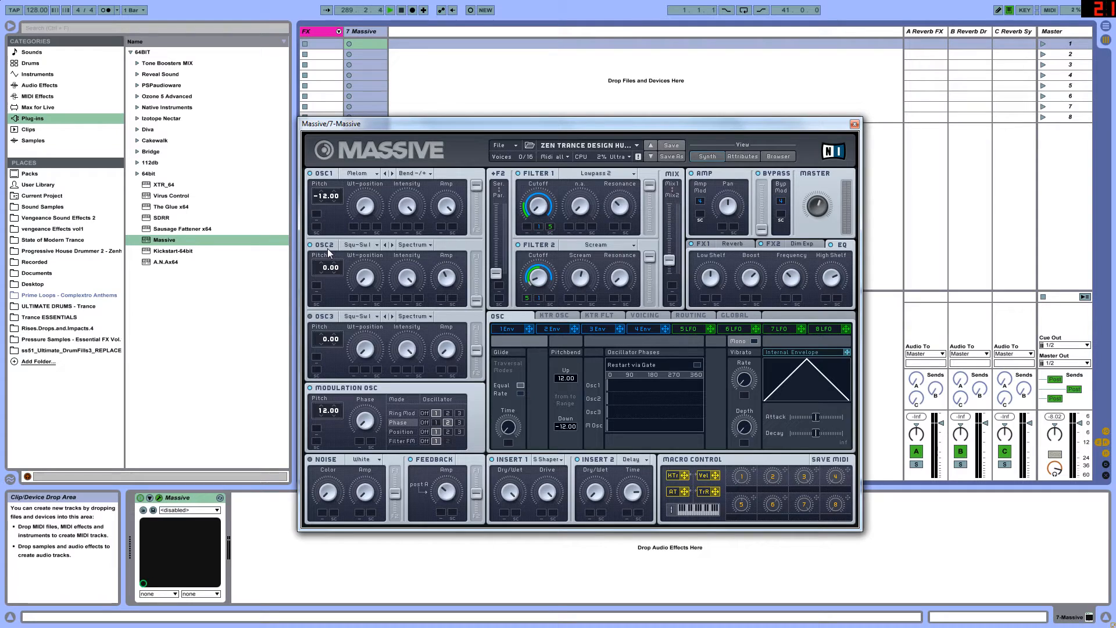
click(357, 249)
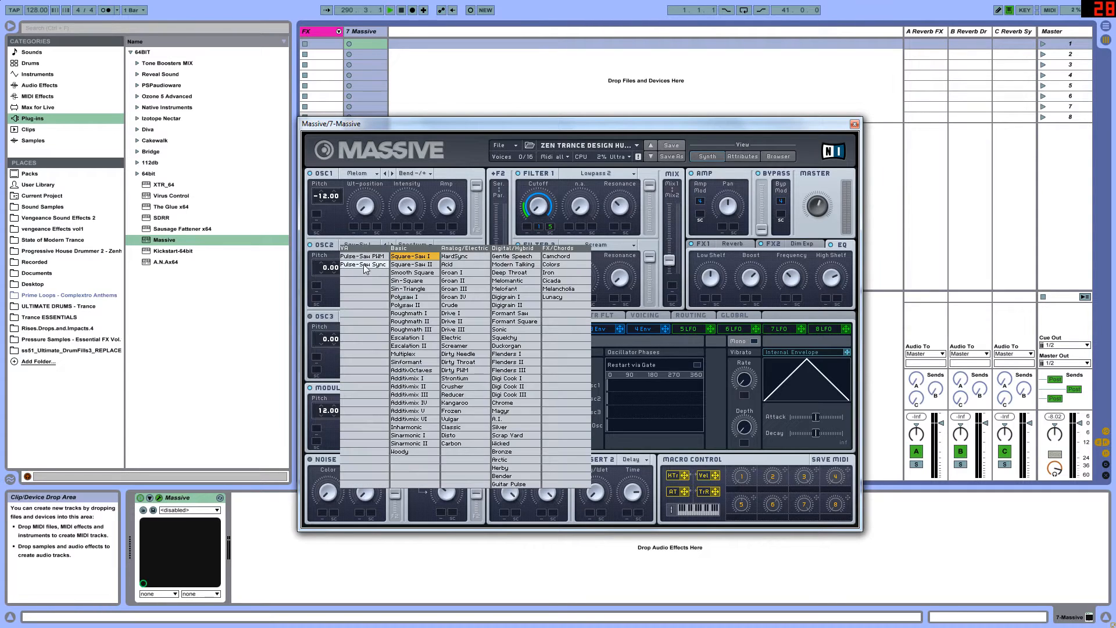
click(386, 256)
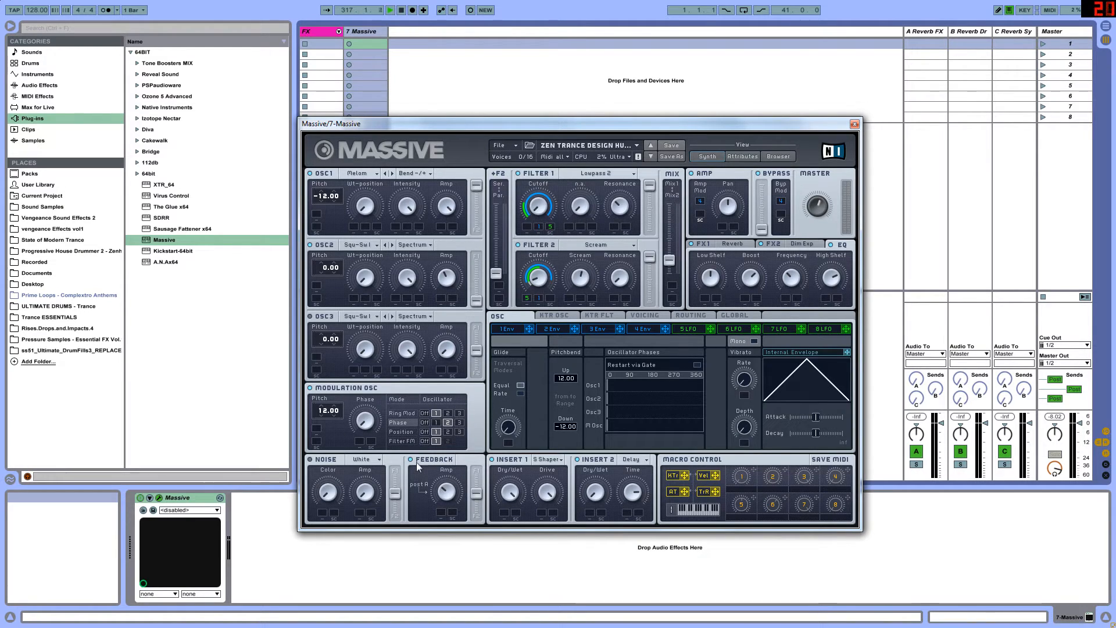
- Go through the modulation oscillator's Ring Mod, Phase, Position and Filter FM modes
click(406, 414)
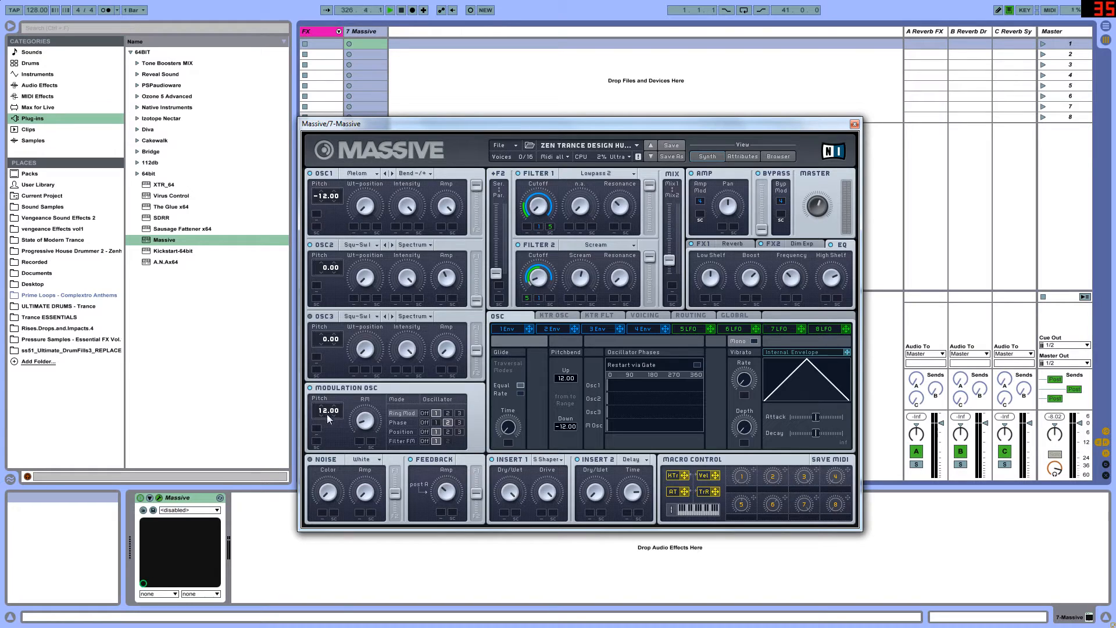
click(447, 423)
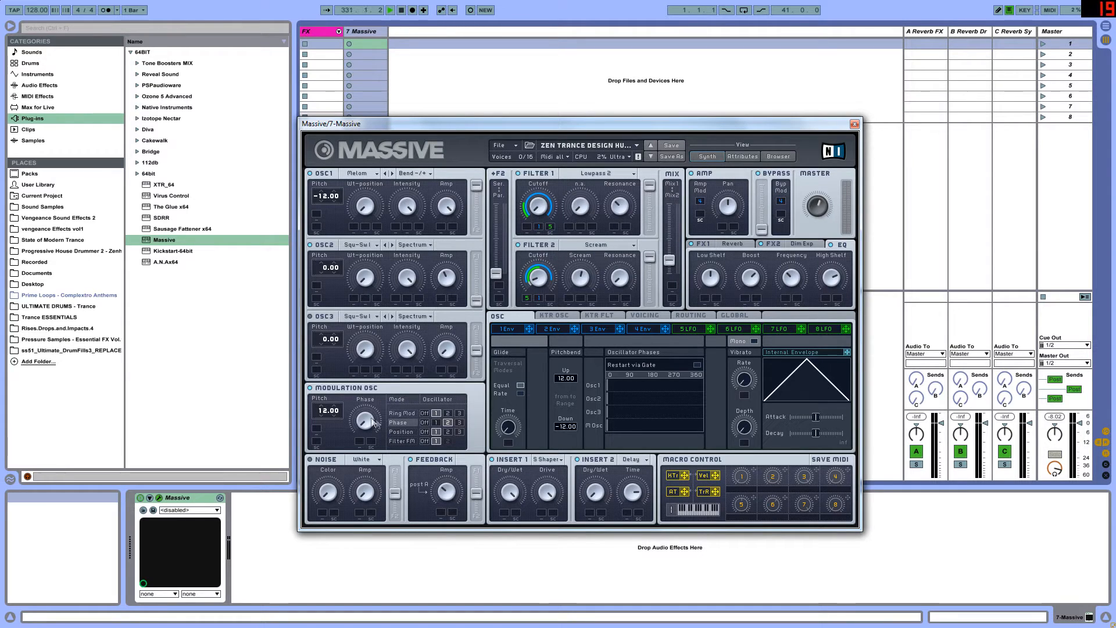
click(401, 431)
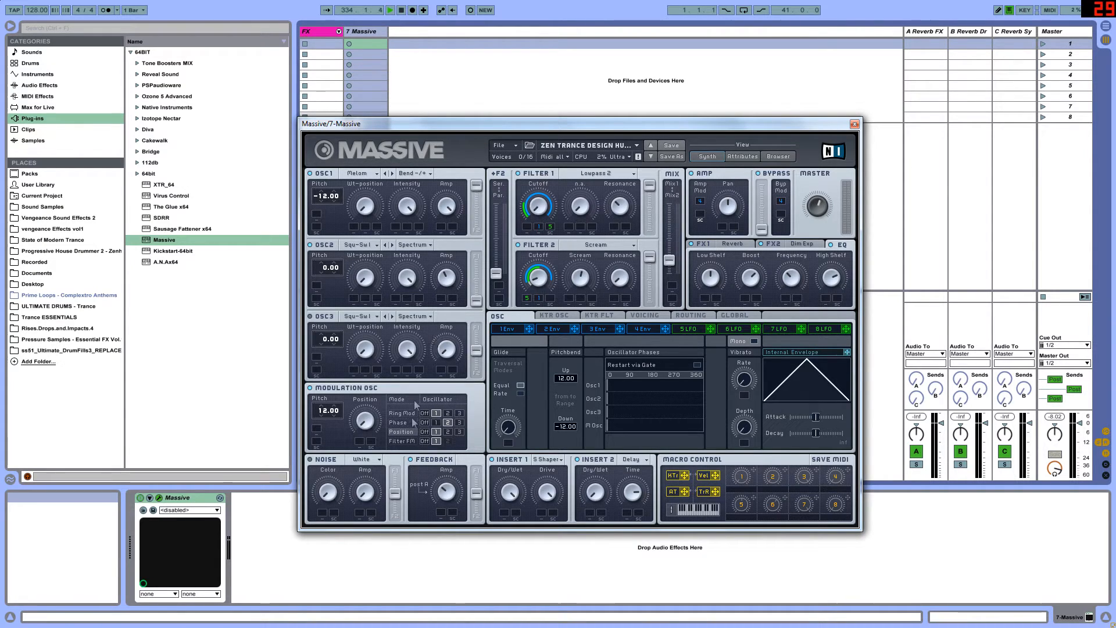
click(436, 441)
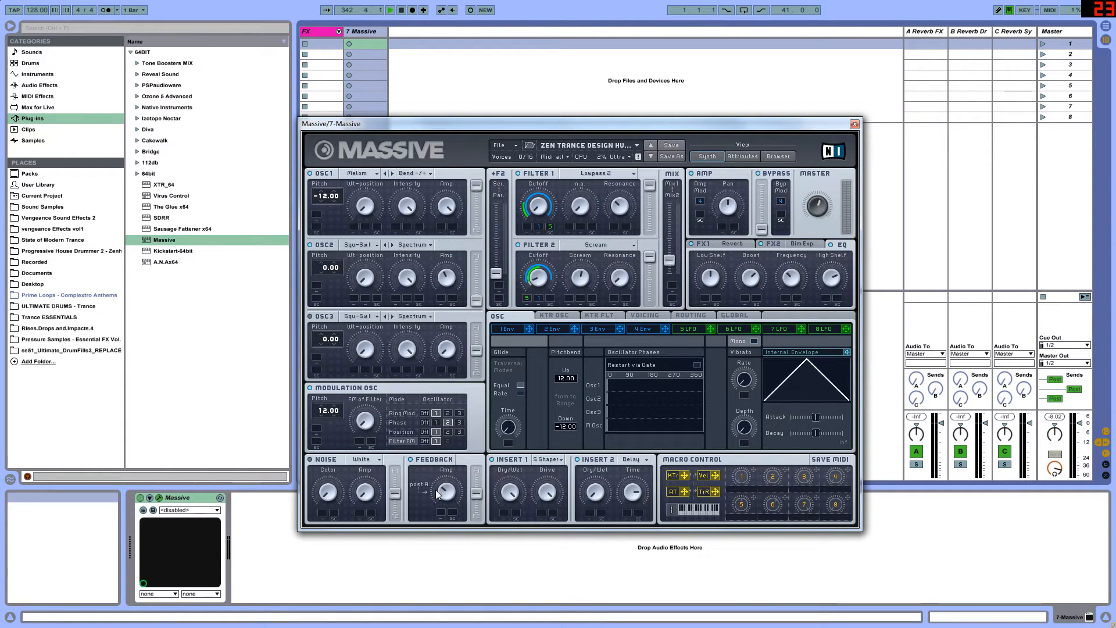
- Review the insert effect types, keeping Sine Shaper on Insert 1 and the delay on Insert 2
click(538, 463)
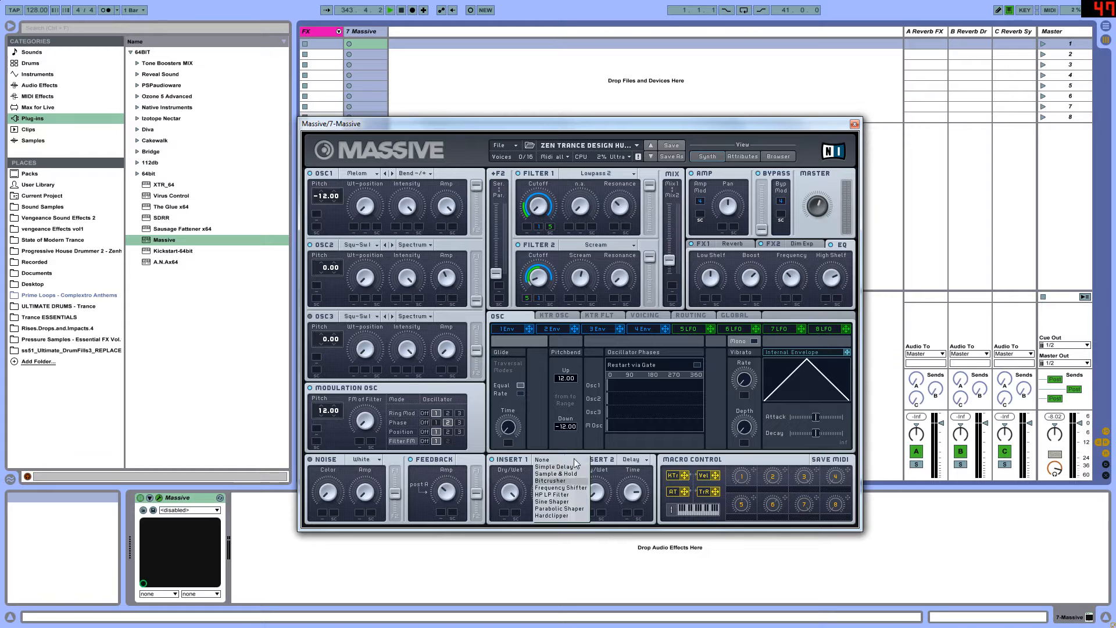
click(555, 501)
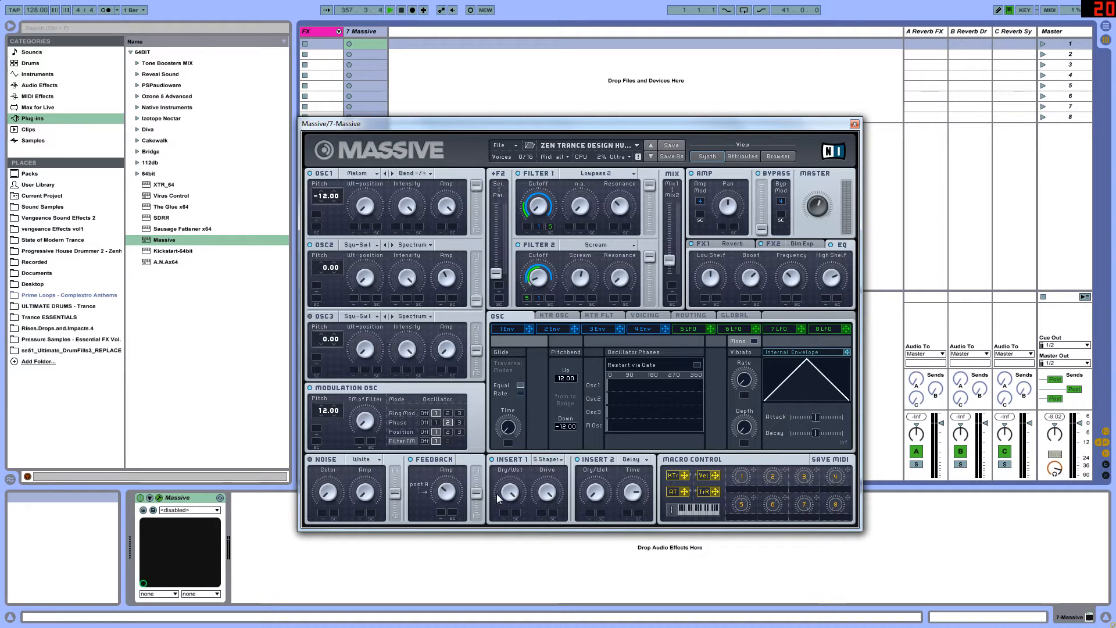
drag(422, 127, 466, 100)
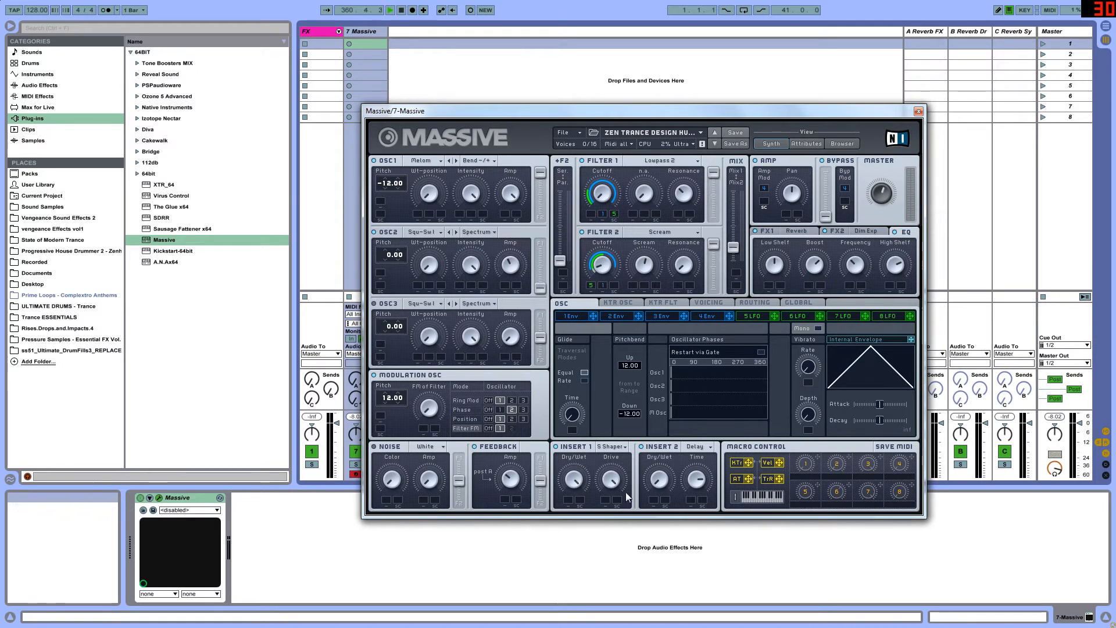
click(613, 446)
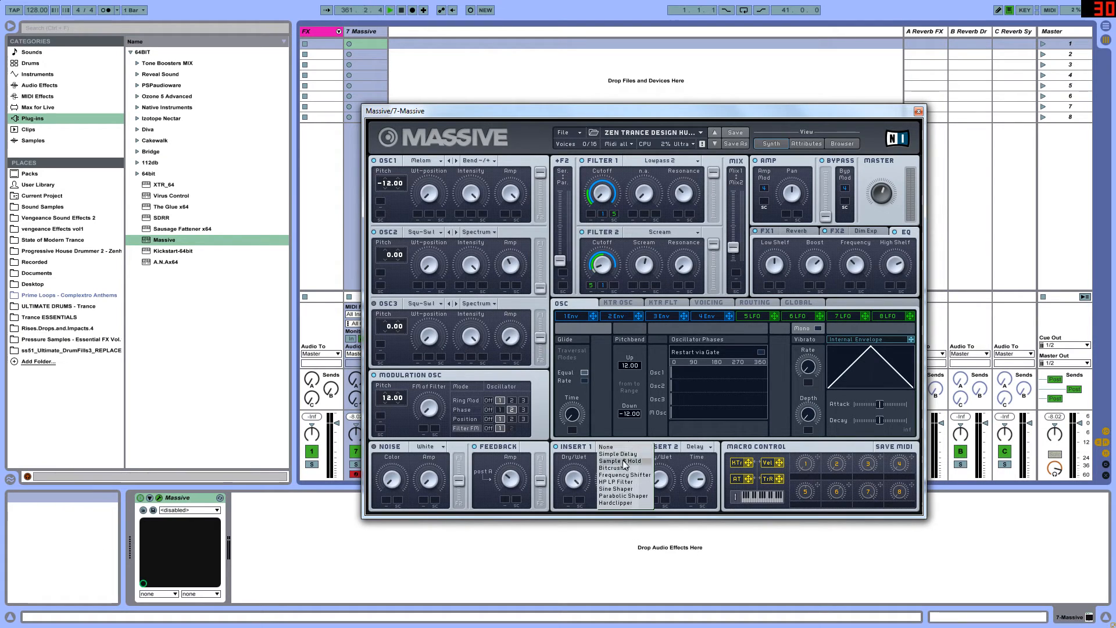
click(622, 489)
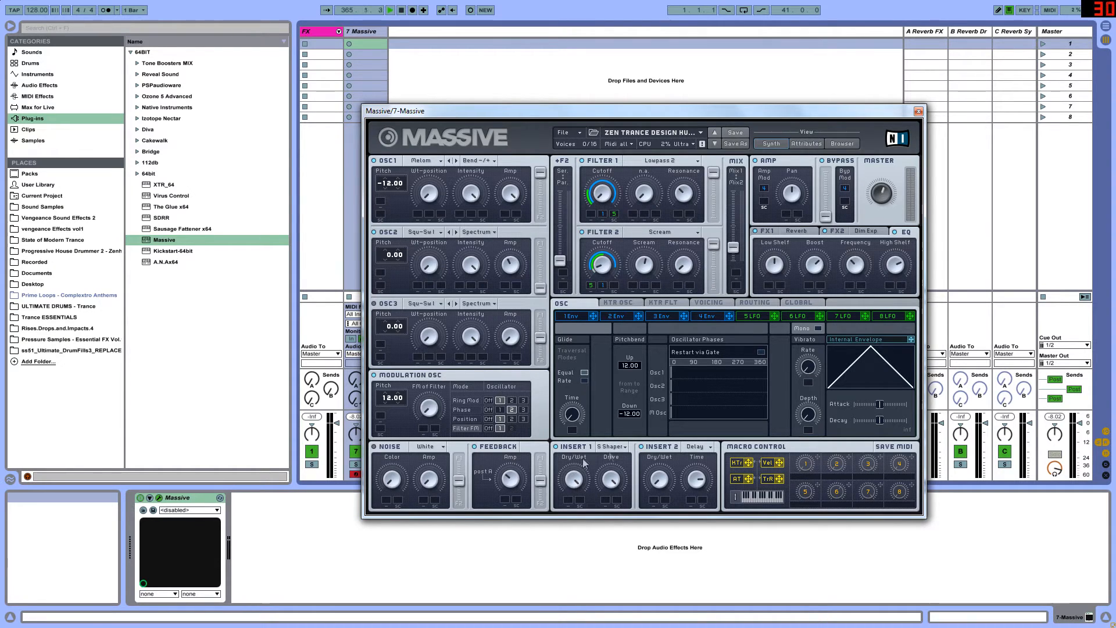
click(625, 447)
click(623, 418)
click(625, 449)
click(624, 490)
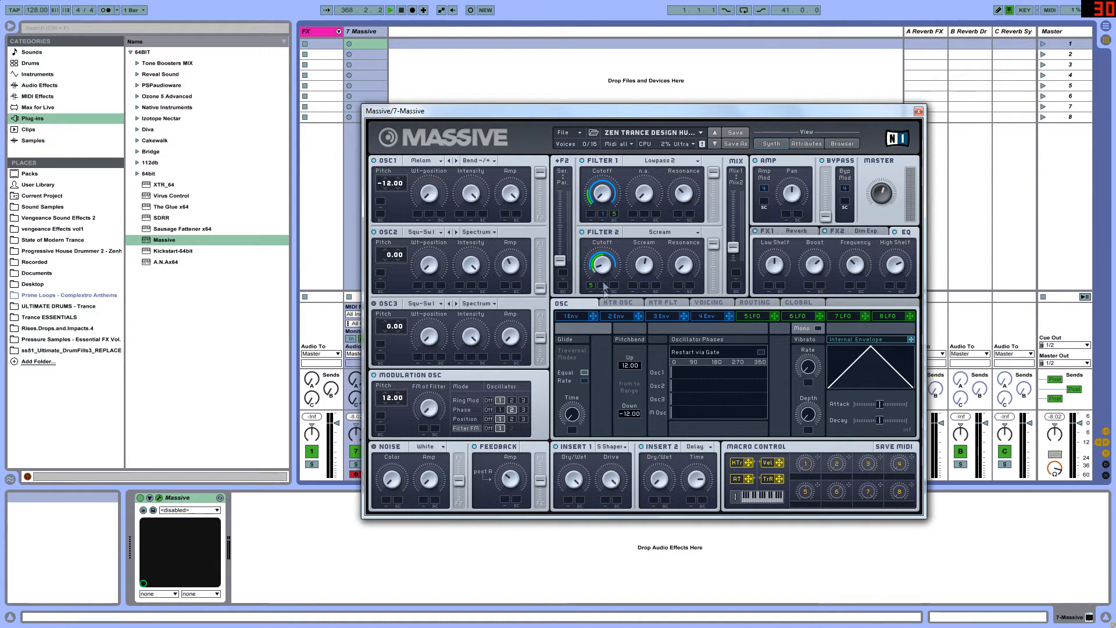
click(710, 451)
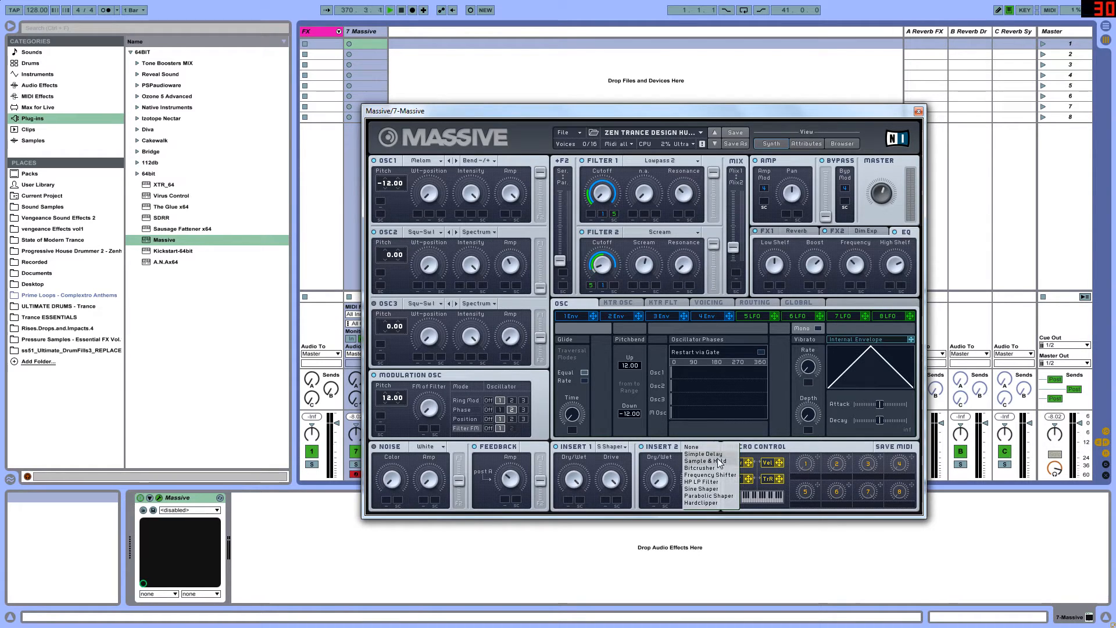
click(710, 453)
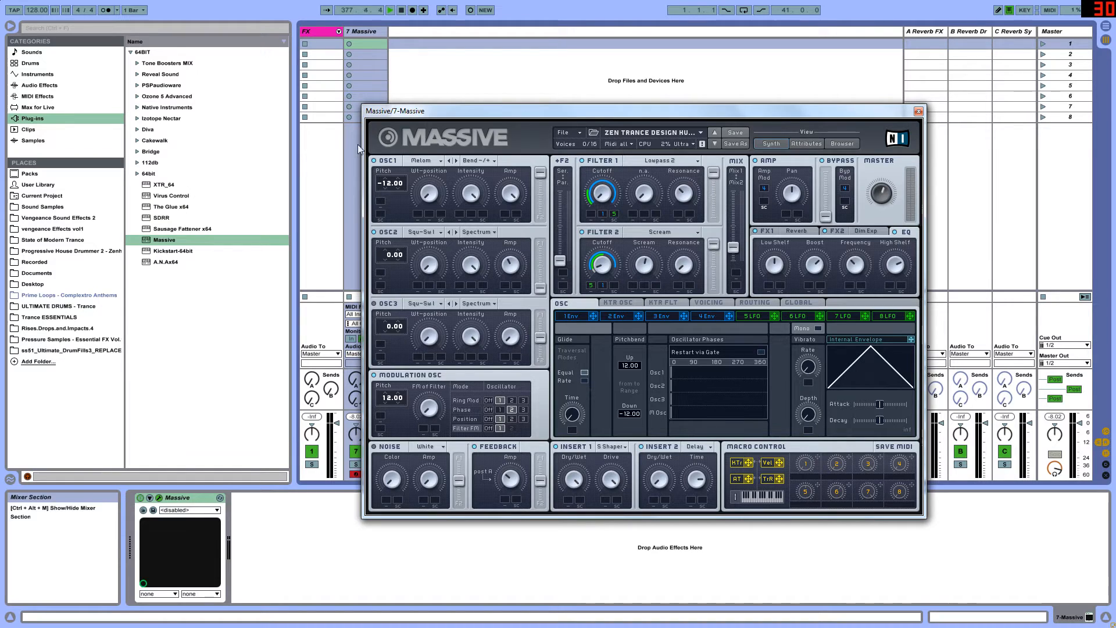
- Review the filter types, keeping Lowpass 2 on Filter 1 and Scream on Filter 2
drag(606, 114, 537, 143)
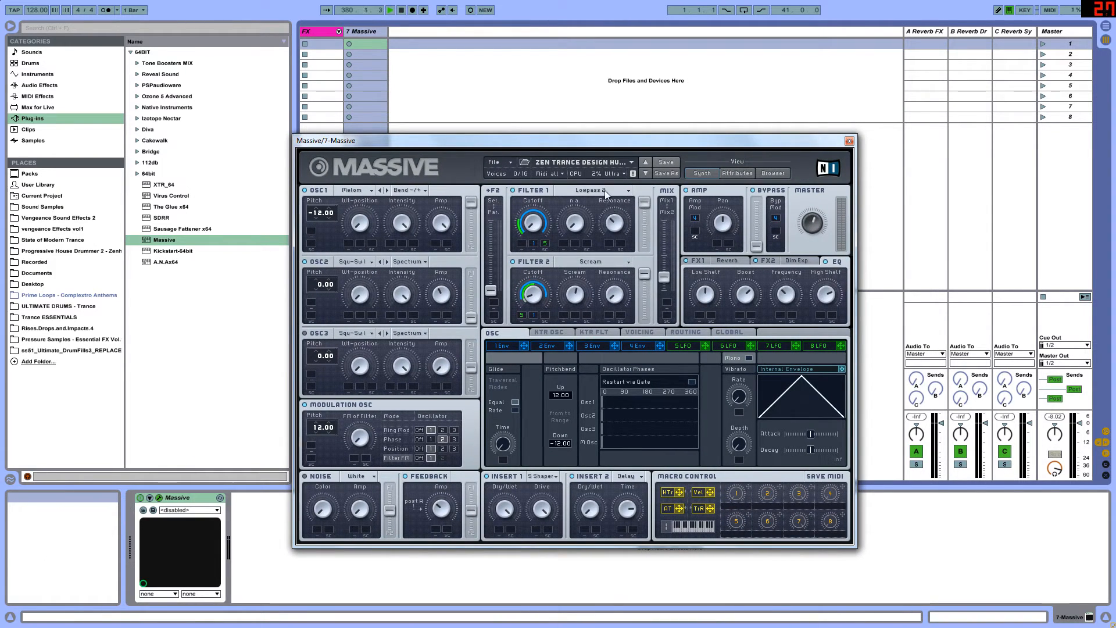
click(588, 192)
click(586, 205)
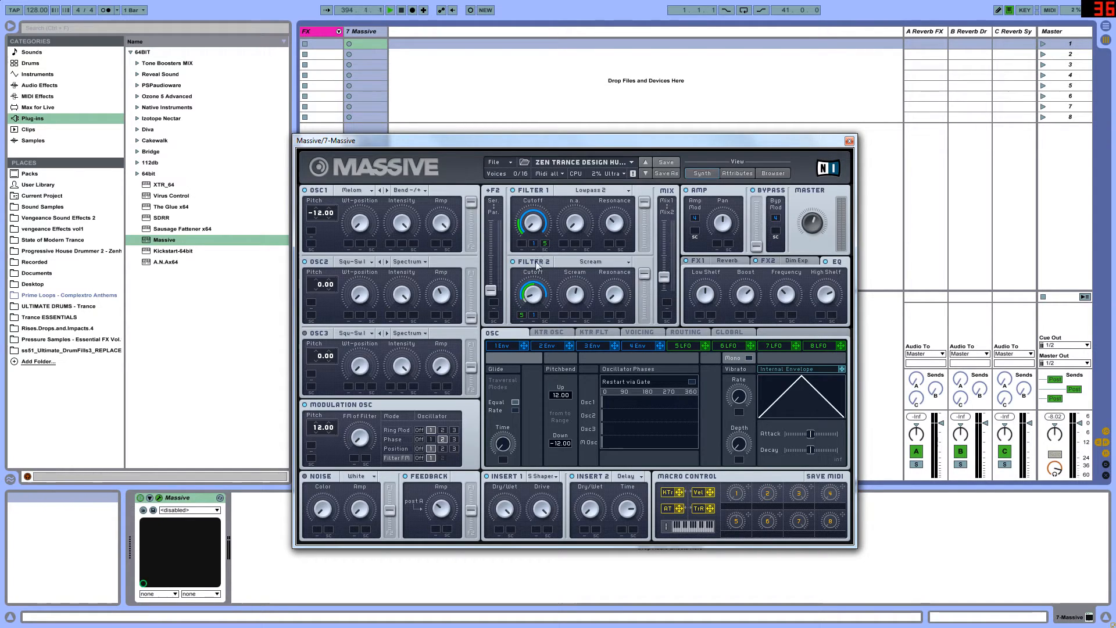
click(591, 264)
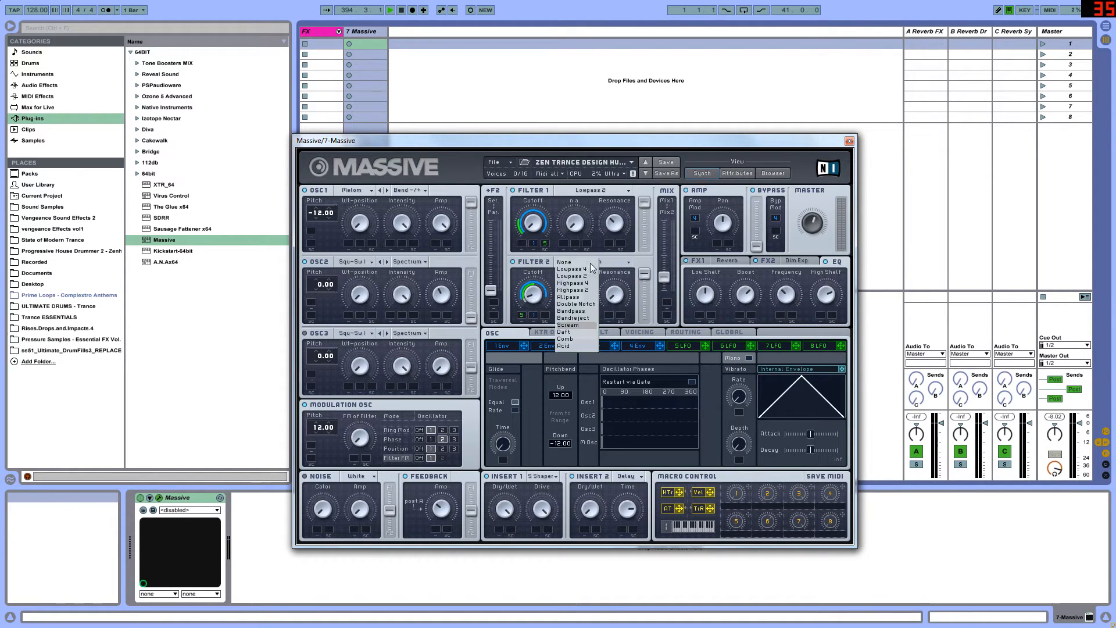
click(581, 325)
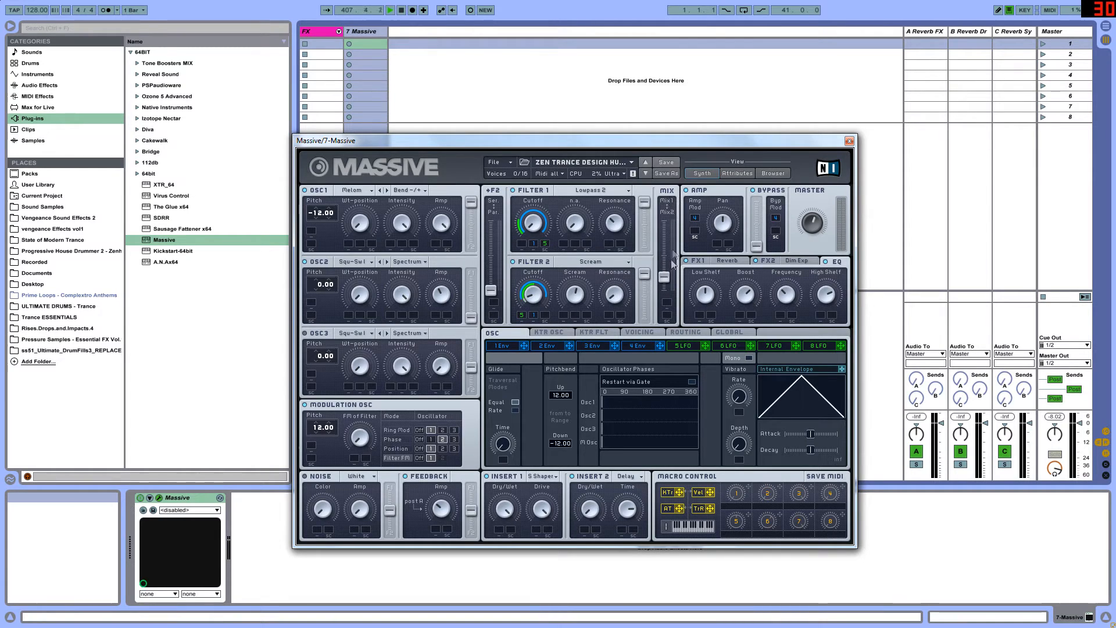
- Shift the filter mix fader slightly toward Mix1
mouse_move(666, 283)
mouse_down()
mouse_move(666, 299)
mouse_move(667, 277)
mouse_up()
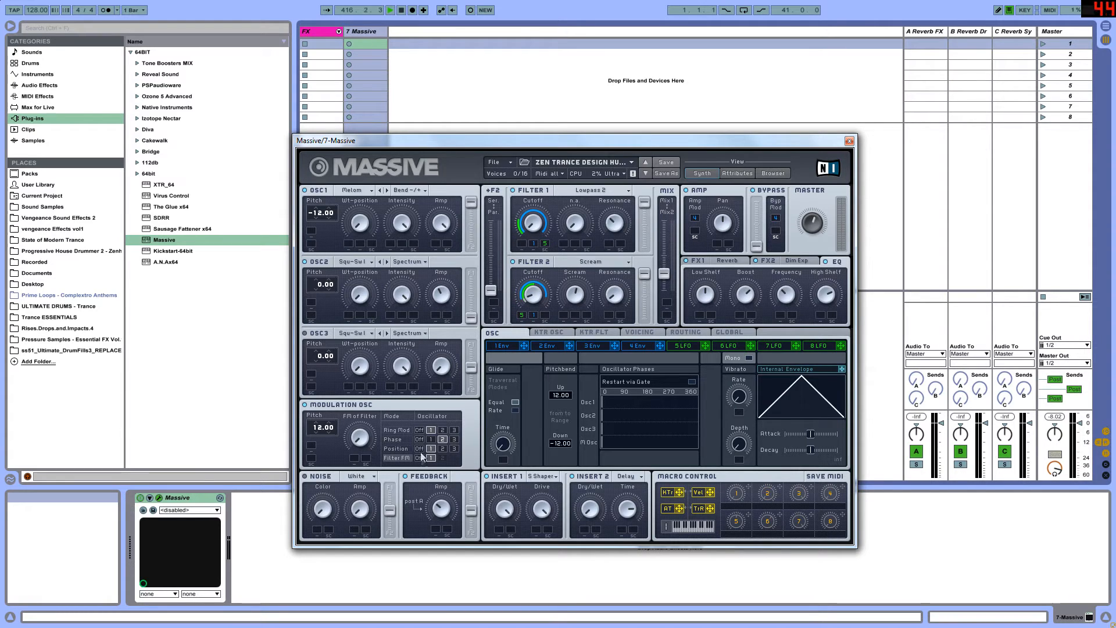
- Examine the settings of envelopes 4 and 1 and of LFO 5
click(628, 347)
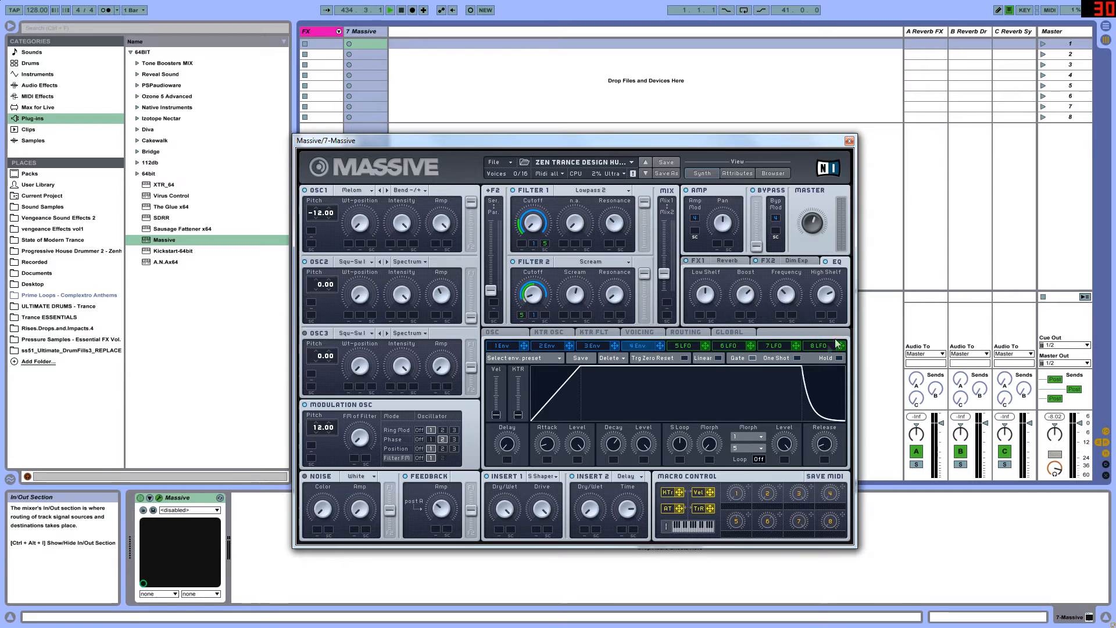
click(507, 347)
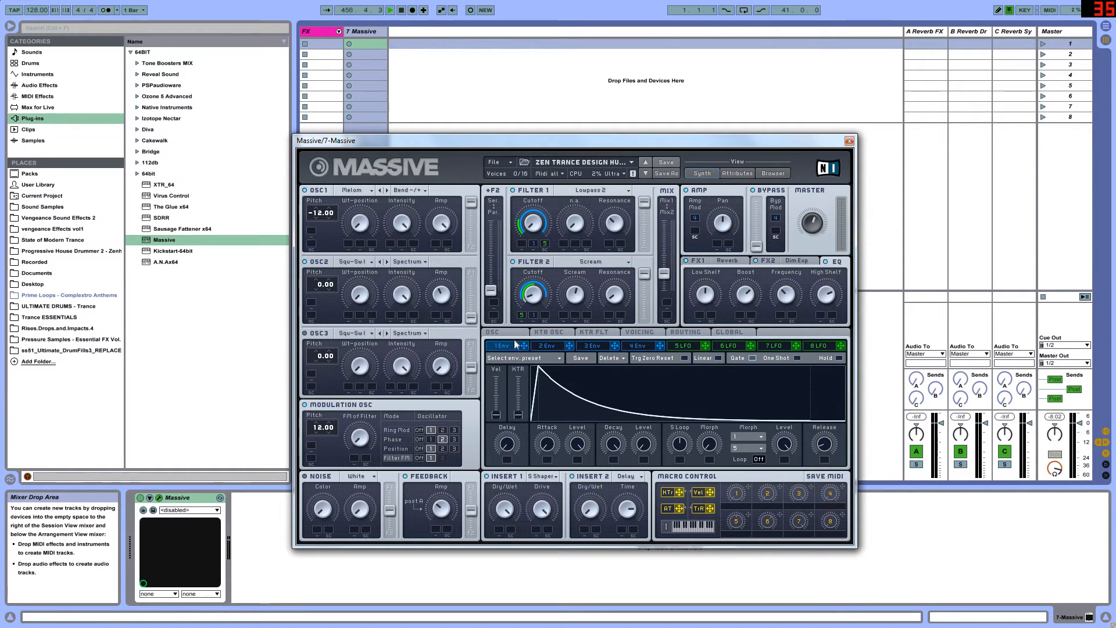
click(683, 346)
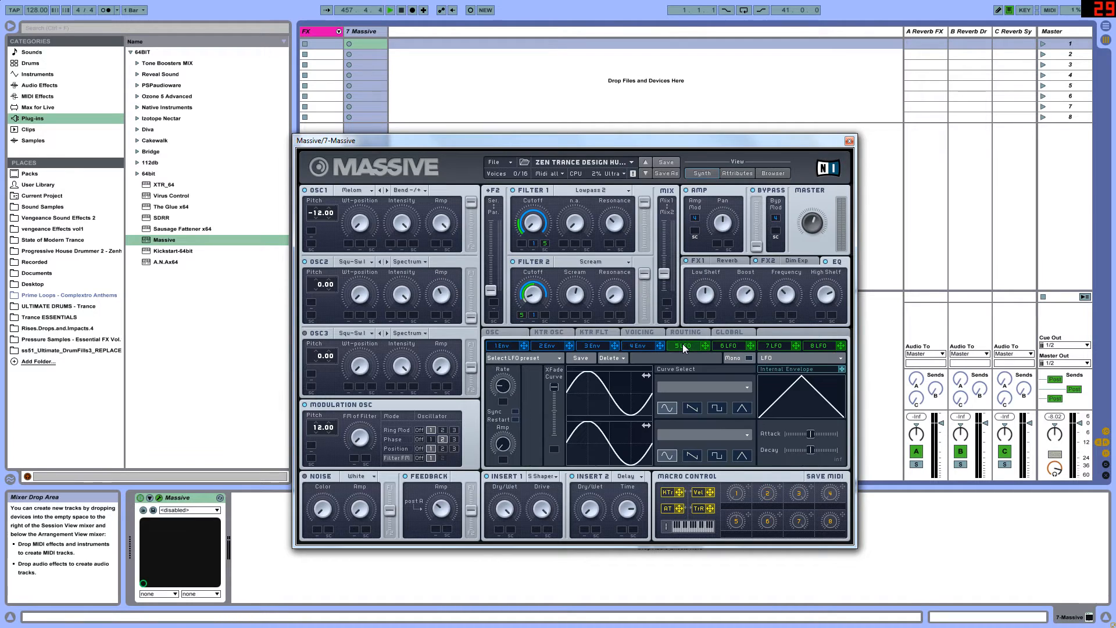
click(636, 349)
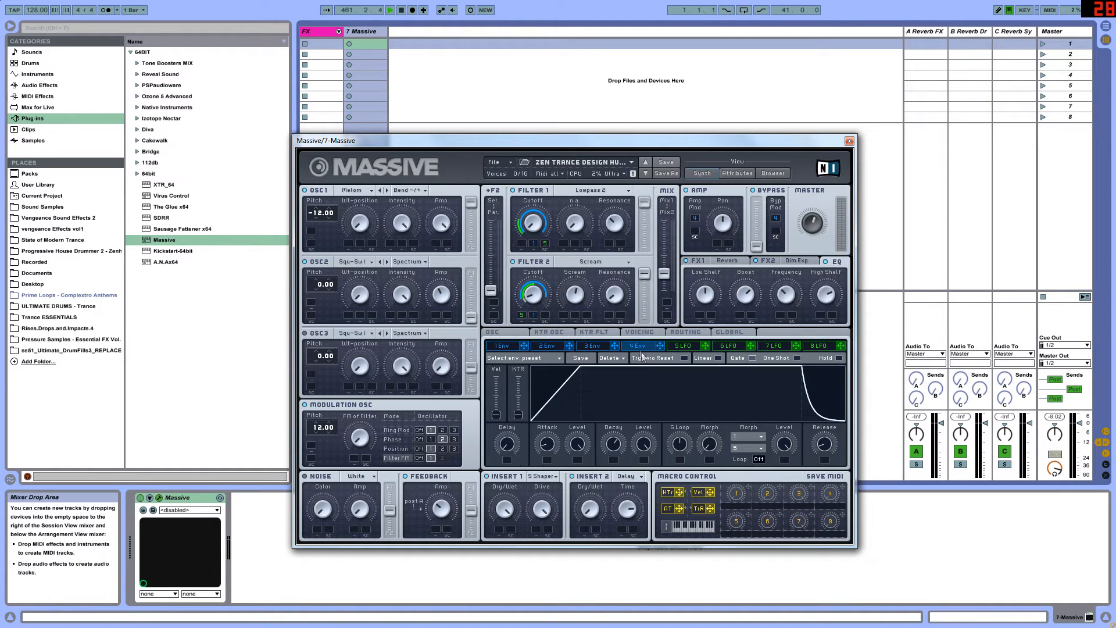
click(685, 349)
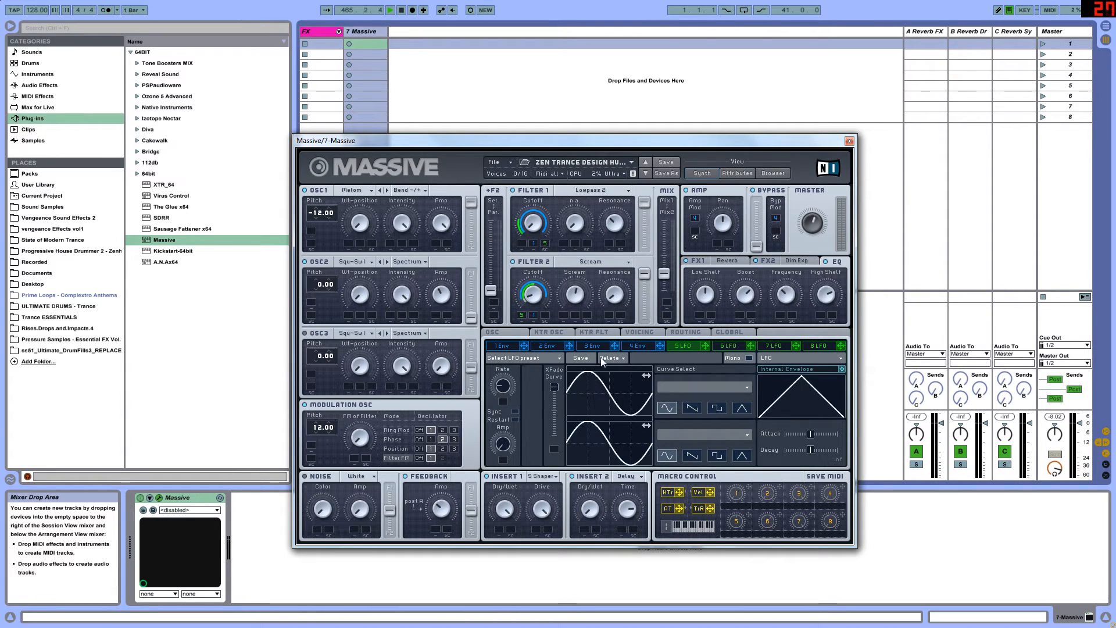
click(640, 349)
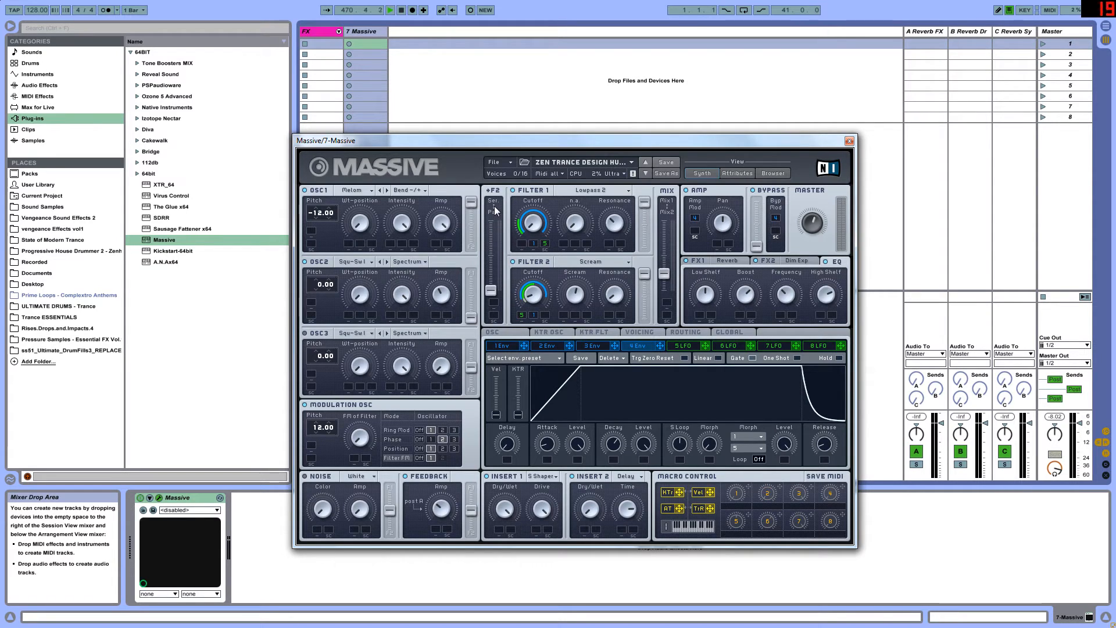
- Compare LFO 5 with envelope 4, and try shifting the phase of LFO 5's upper curve before moving it back
click(684, 345)
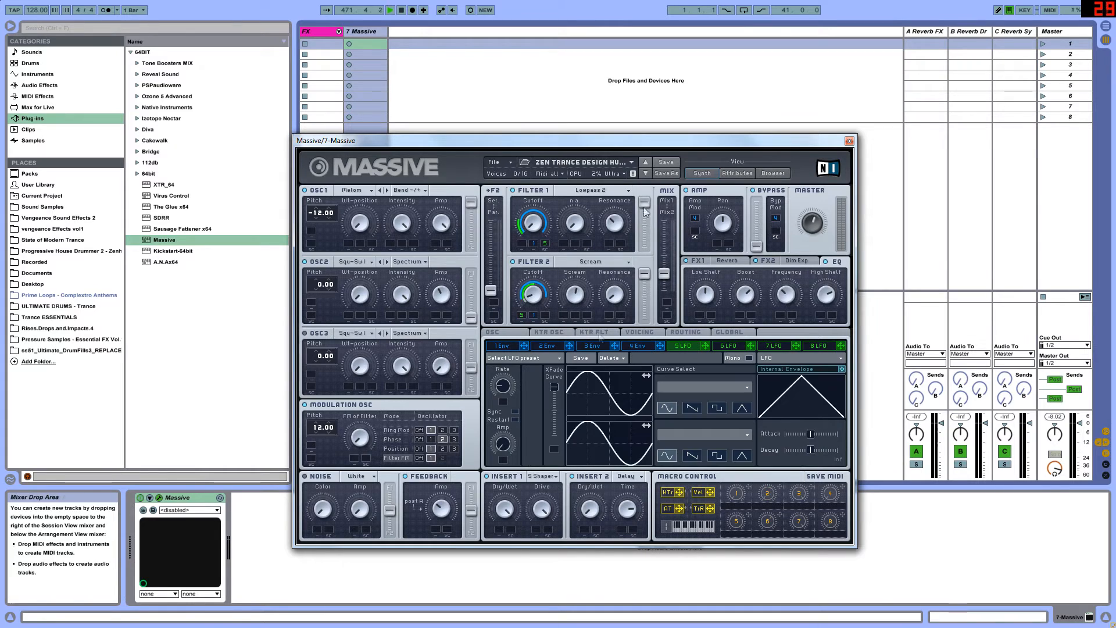
click(632, 346)
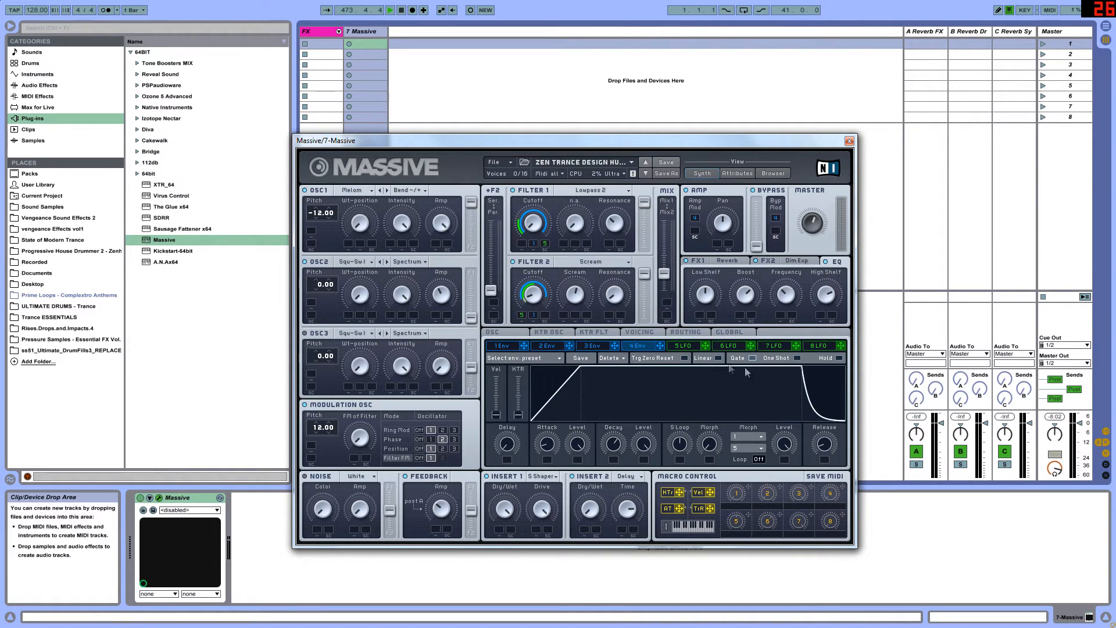
click(678, 346)
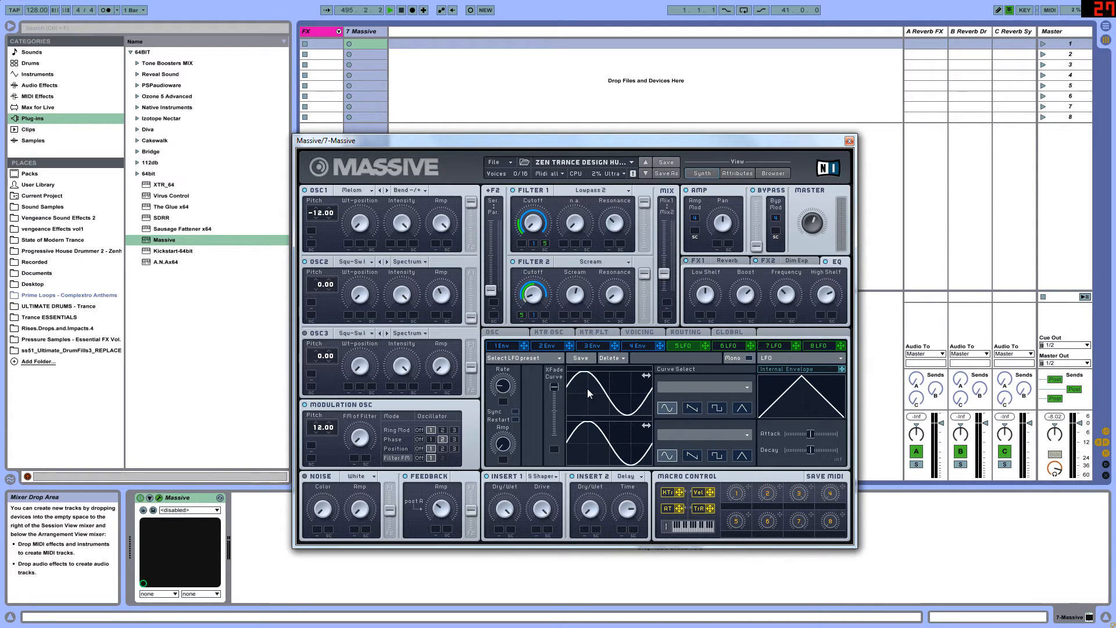
drag(595, 386, 622, 388)
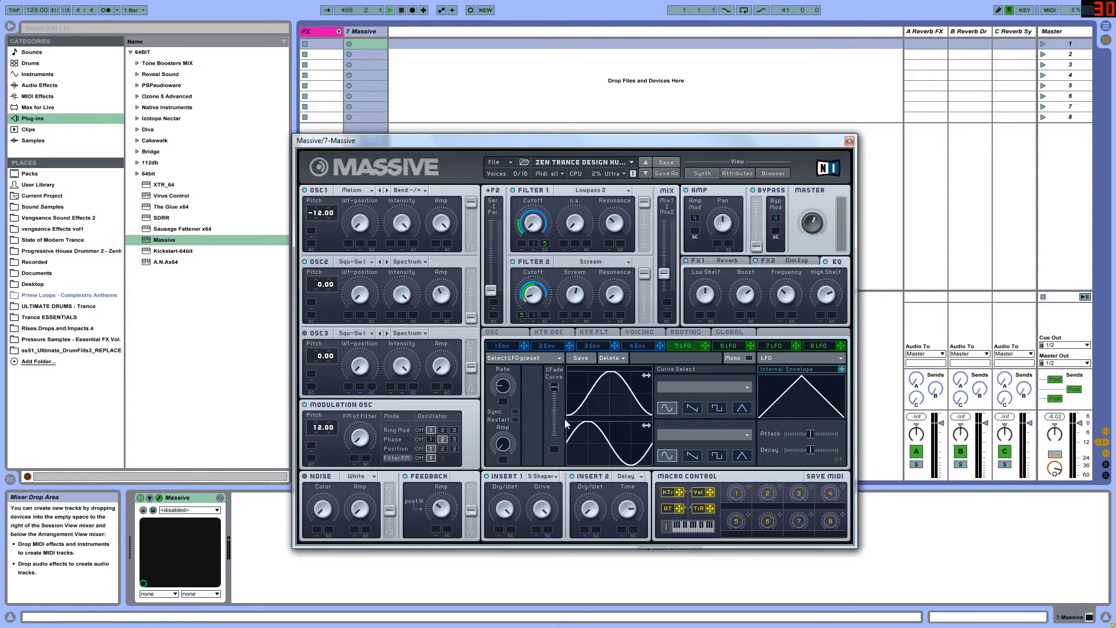
drag(630, 409, 606, 411)
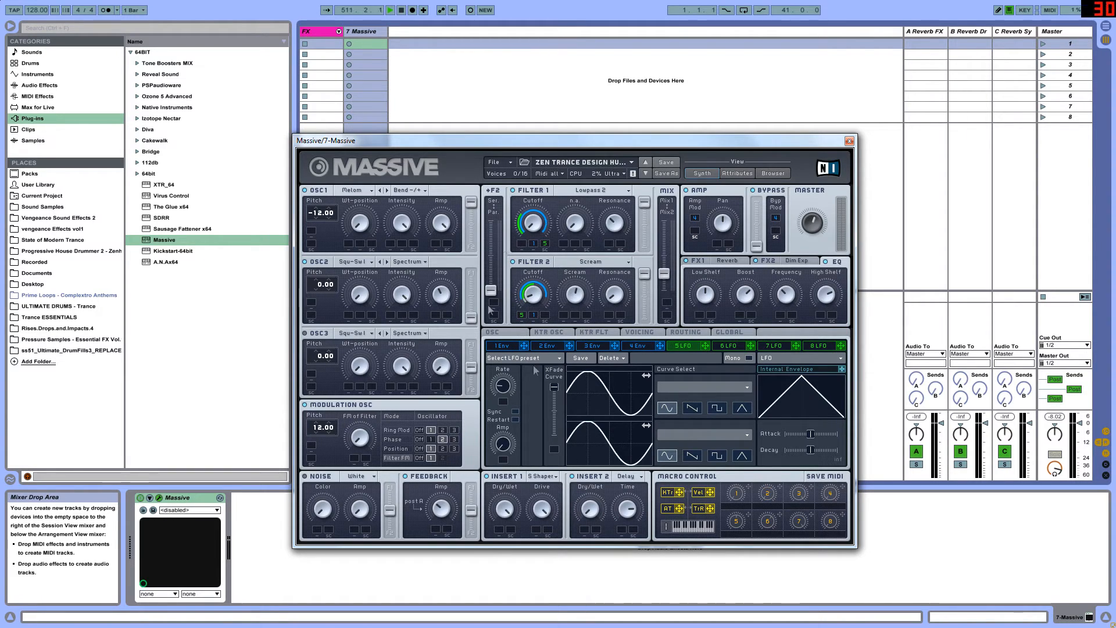
- Review the voicing, keytracking and oscillator settings, finishing on the glide, pitchbend and vibrato options
click(622, 333)
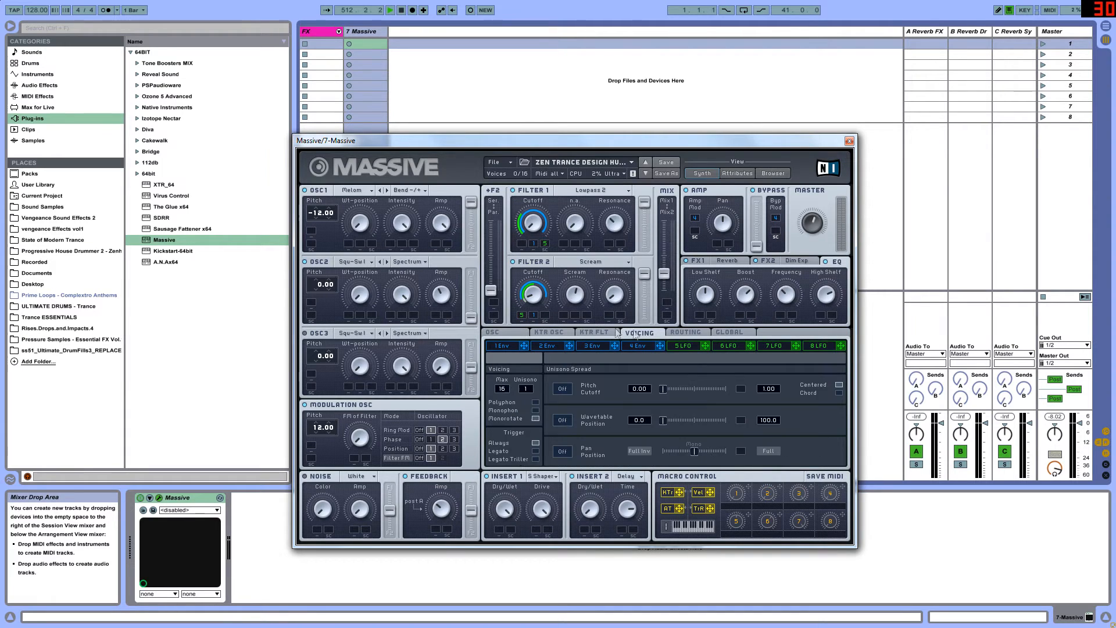
click(570, 336)
click(514, 332)
click(594, 333)
click(635, 336)
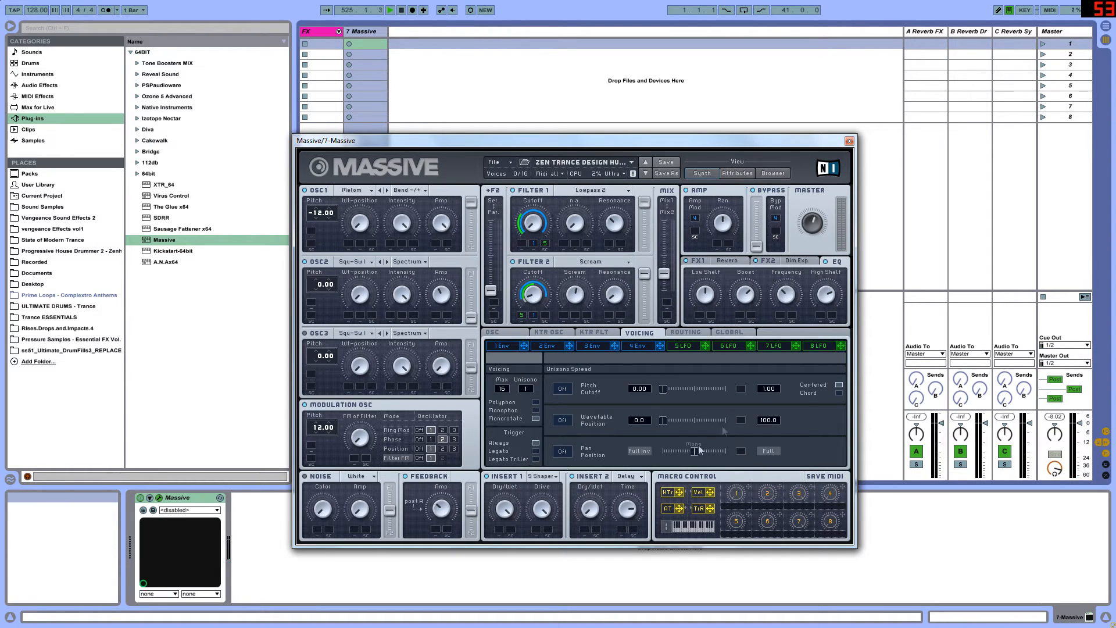
click(491, 332)
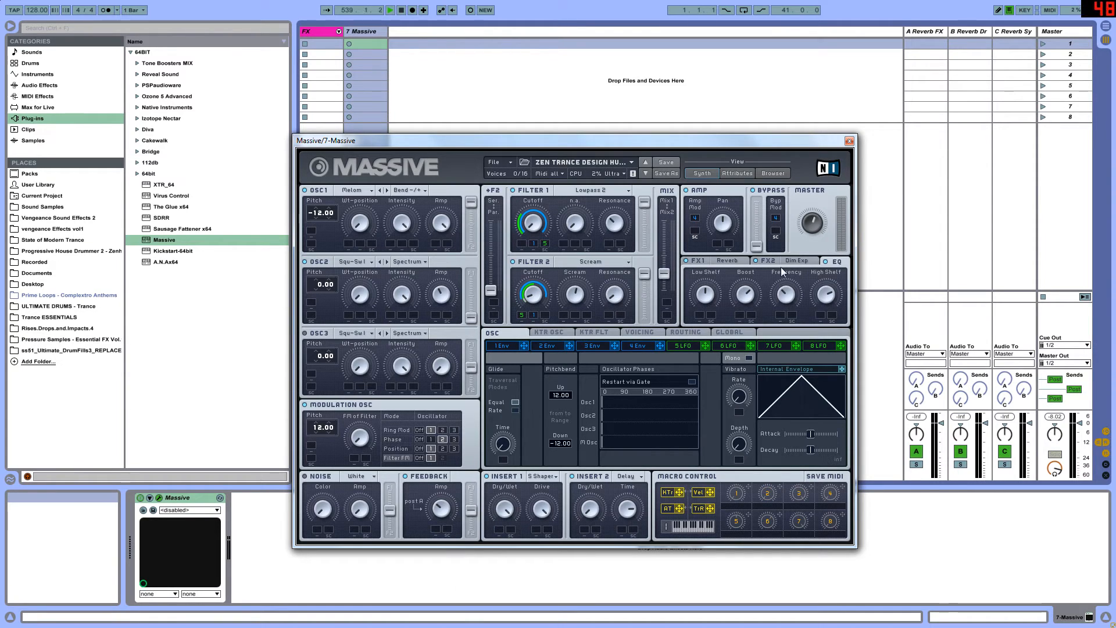
- Reposition the synth window and check the oscillator, keytracking and unison voicing settings
drag(649, 139, 718, 109)
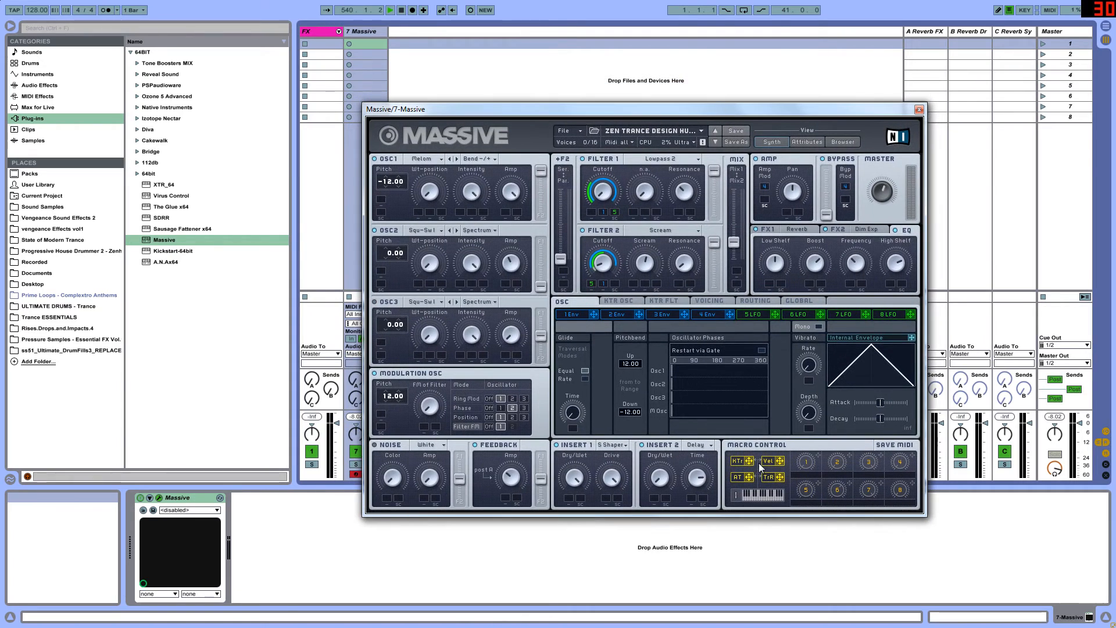
click(703, 301)
click(583, 301)
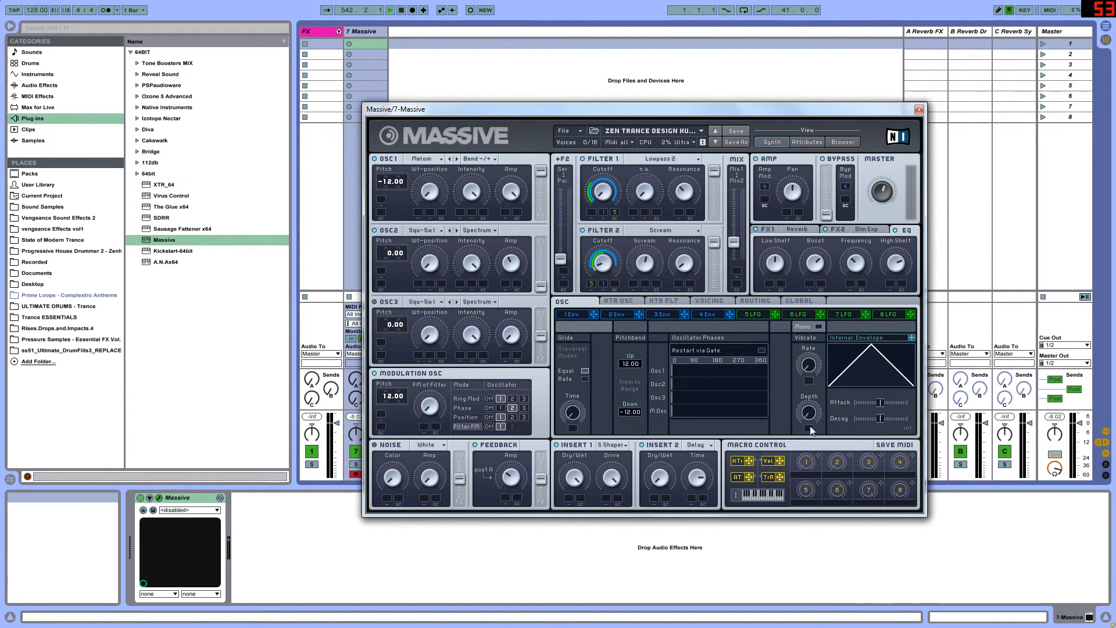
click(621, 301)
click(664, 301)
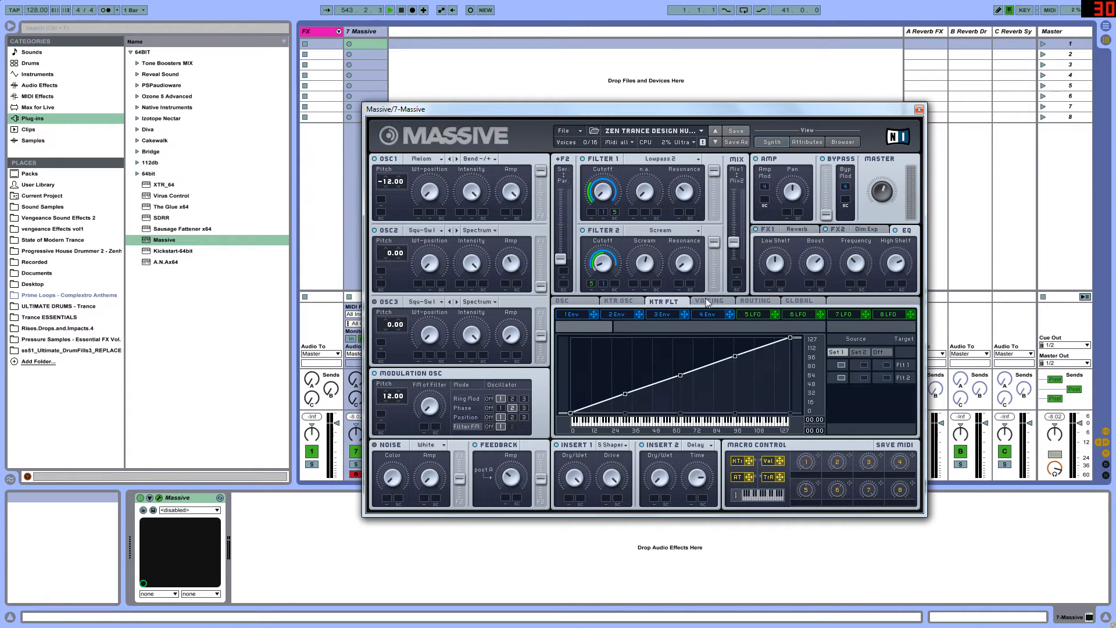
click(709, 301)
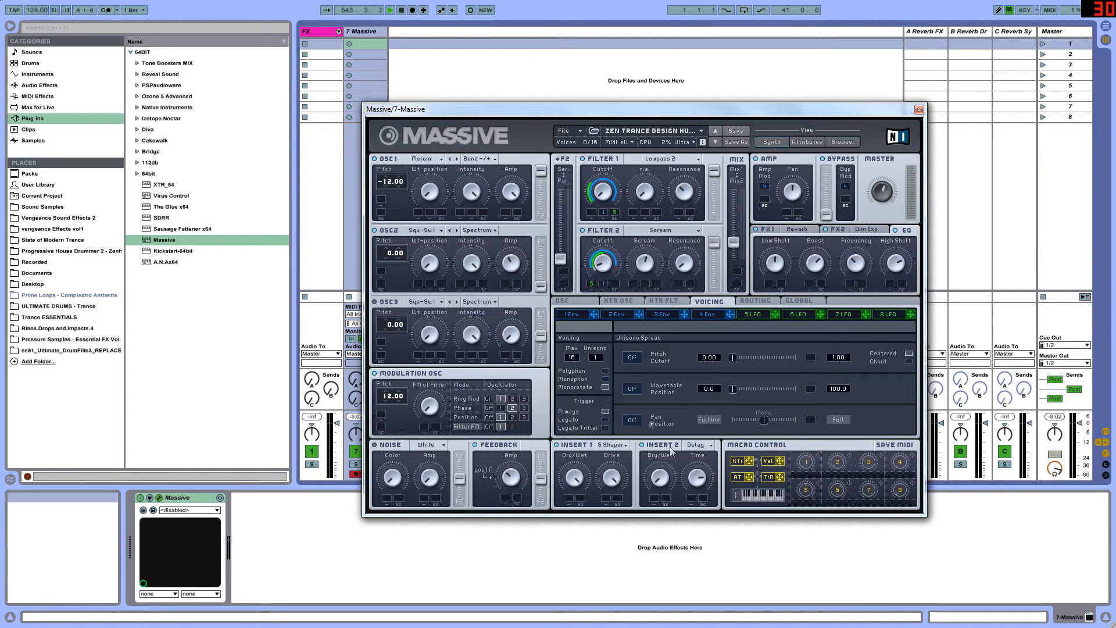
- Examine the patch's signal routing diagram, checking the voicing settings in between
click(750, 301)
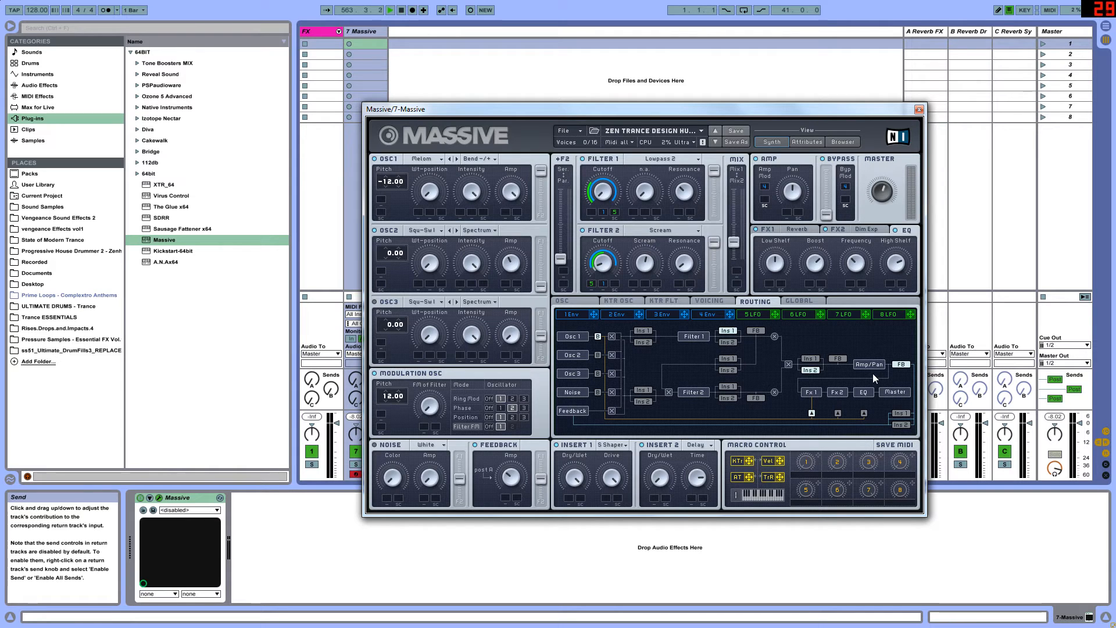
click(709, 300)
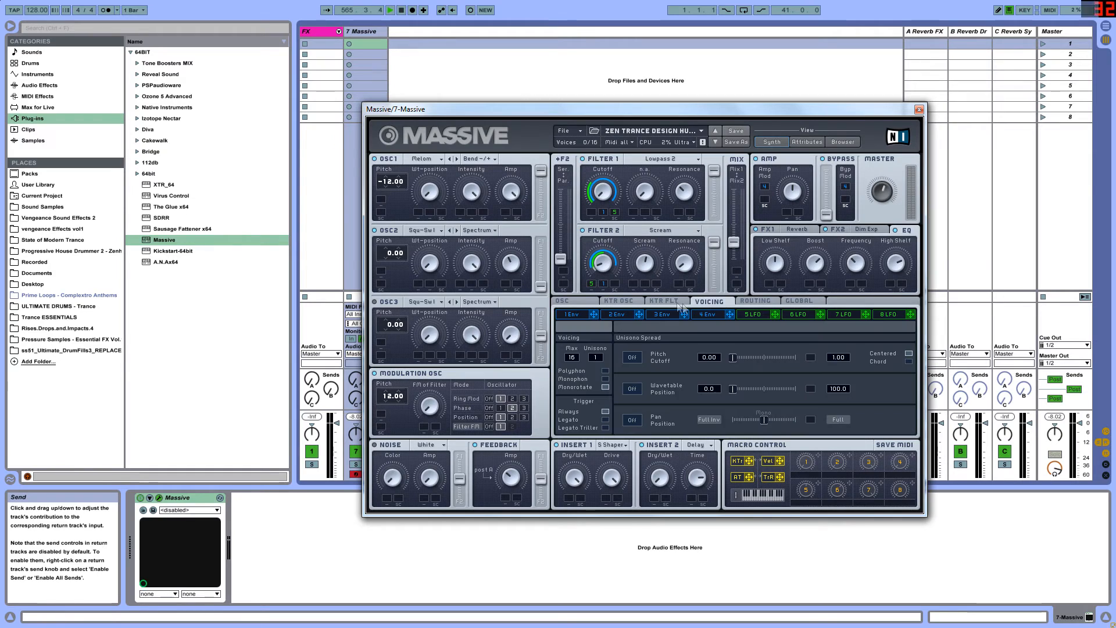
click(755, 301)
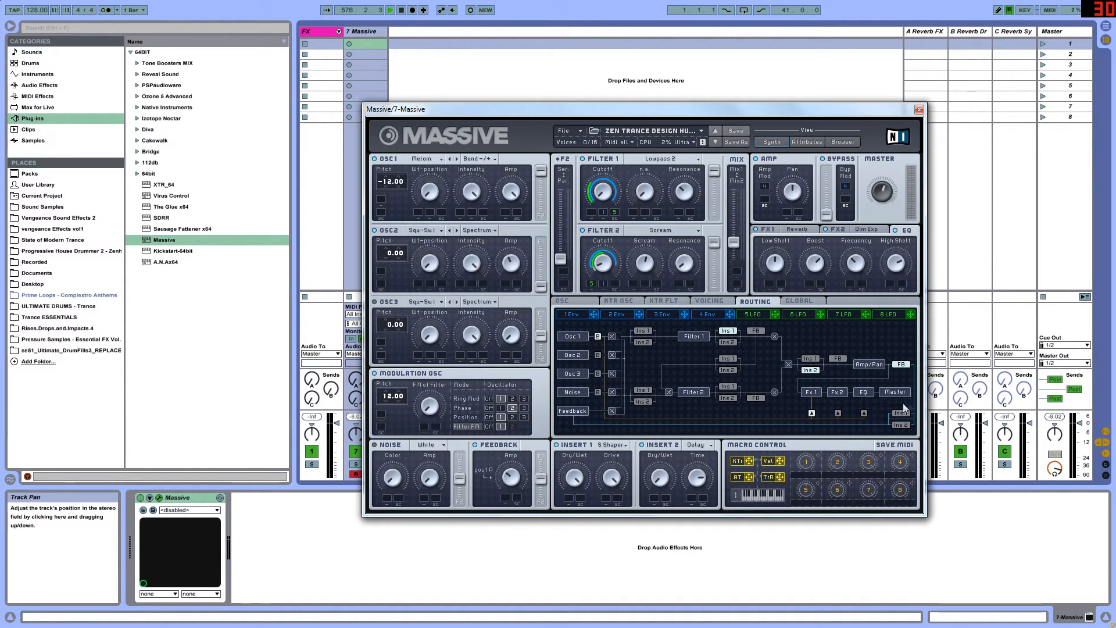
- Look at the Attributes and Browser views and return to the Synth view
click(807, 142)
click(842, 142)
click(779, 143)
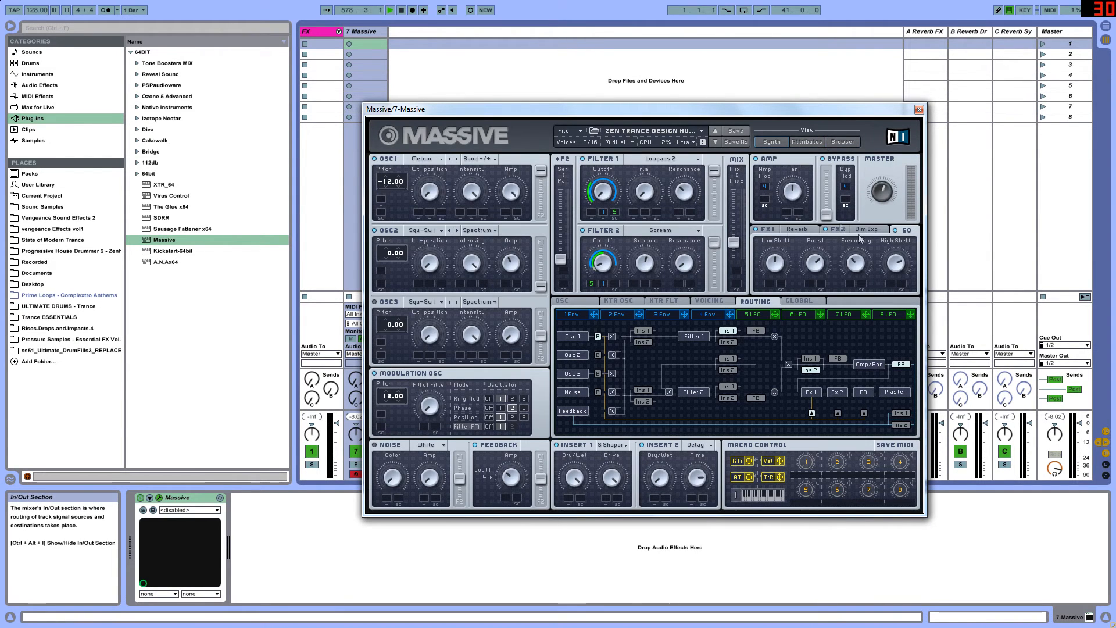
- Review the FX1 reverb, the FX2 effect types and the EQ, keeping Dimension Expander on FX2
click(787, 229)
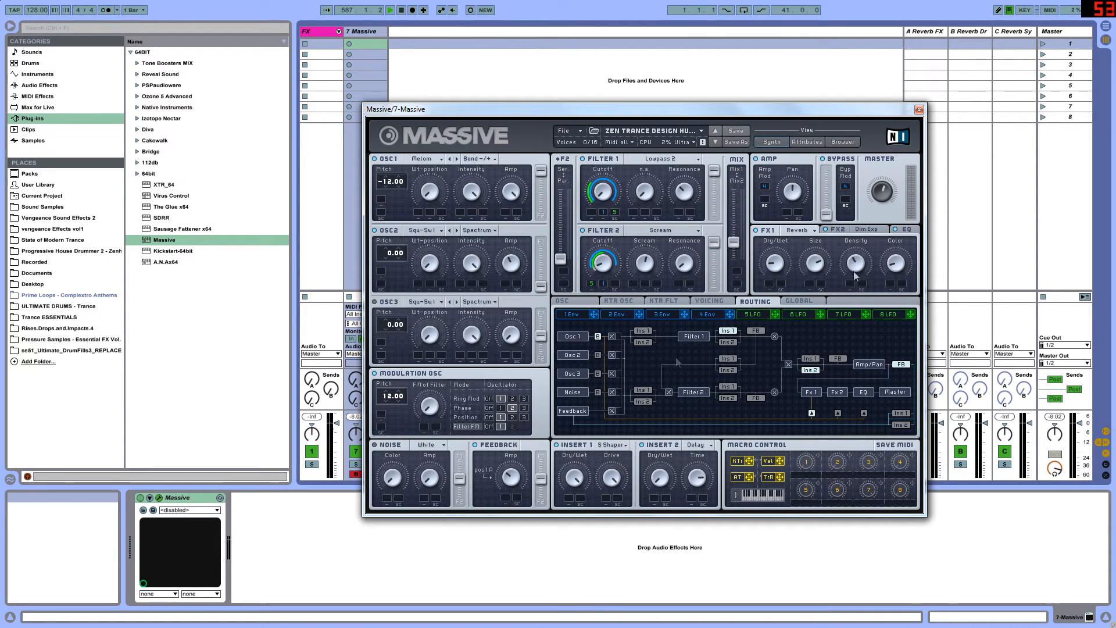
click(867, 229)
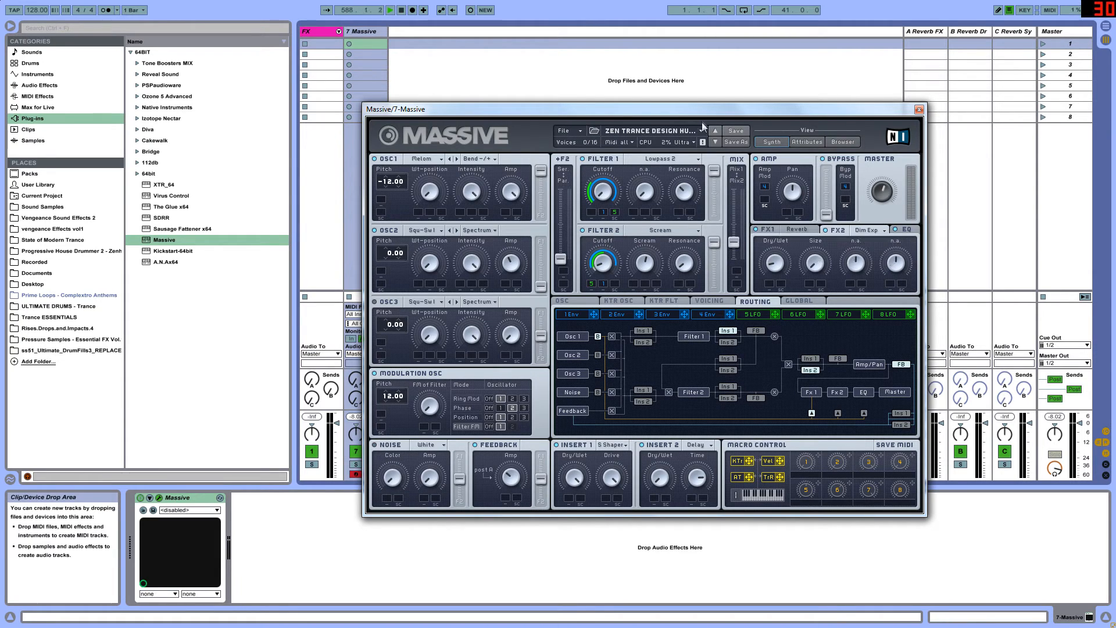
click(862, 232)
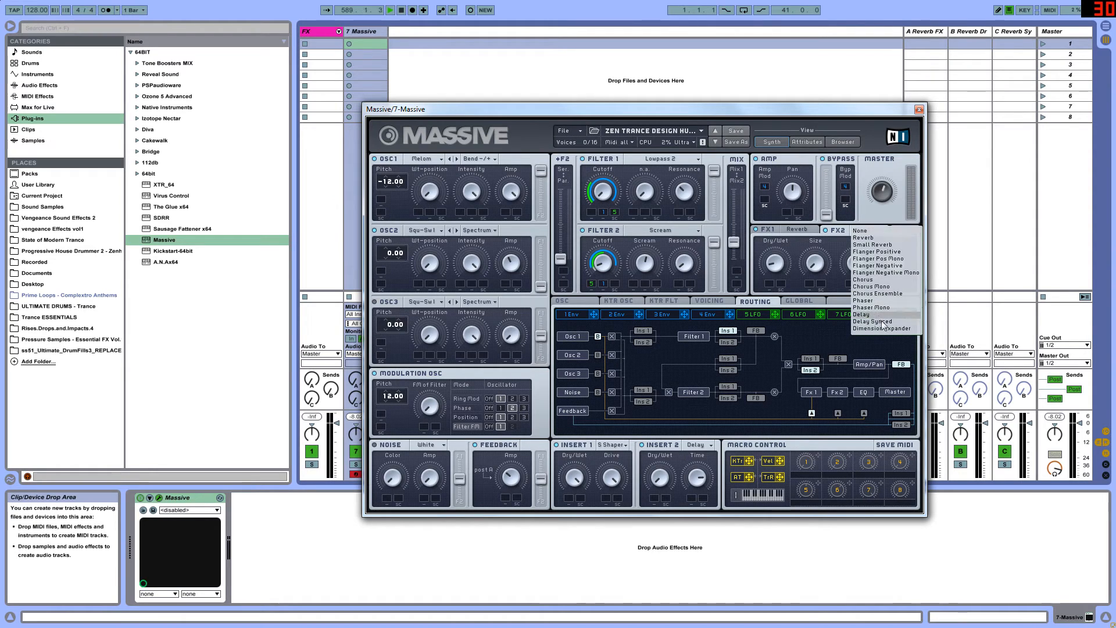
click(884, 329)
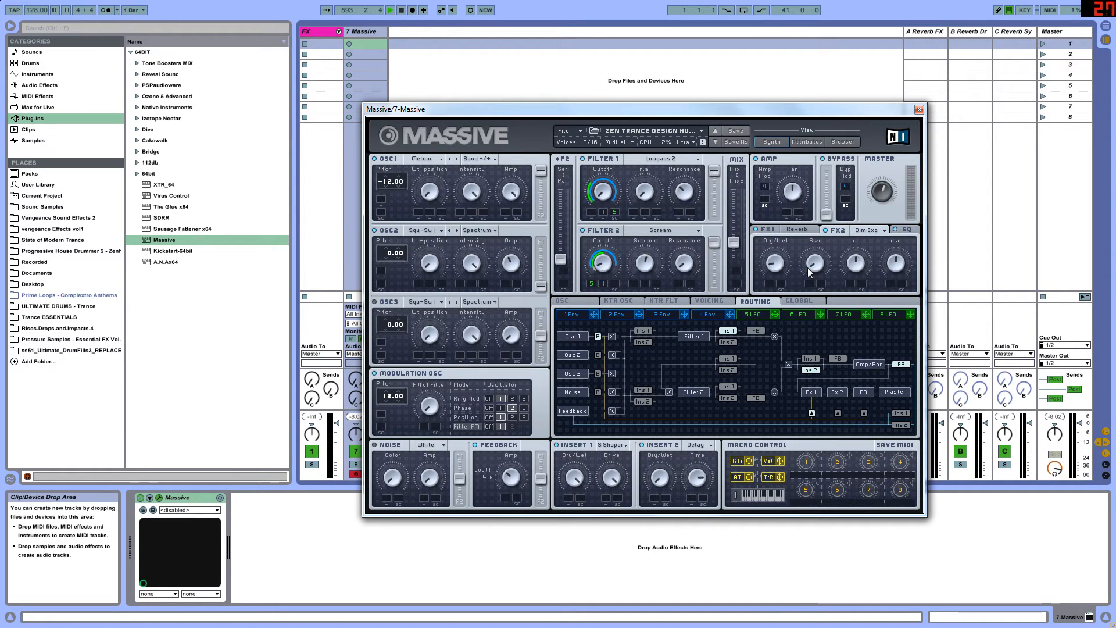
click(905, 230)
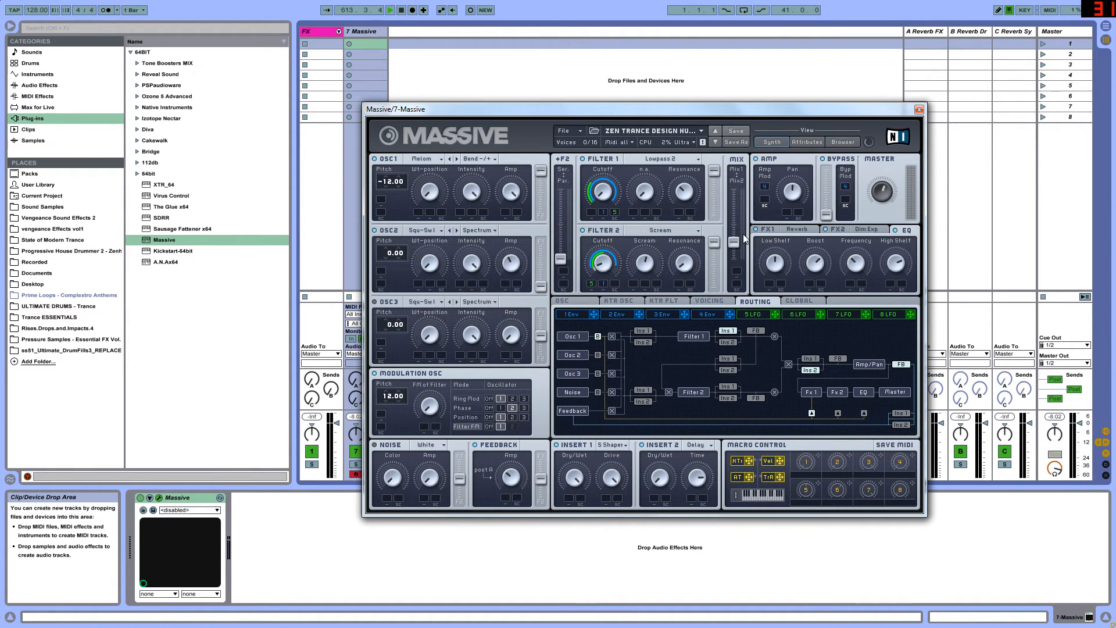
click(768, 229)
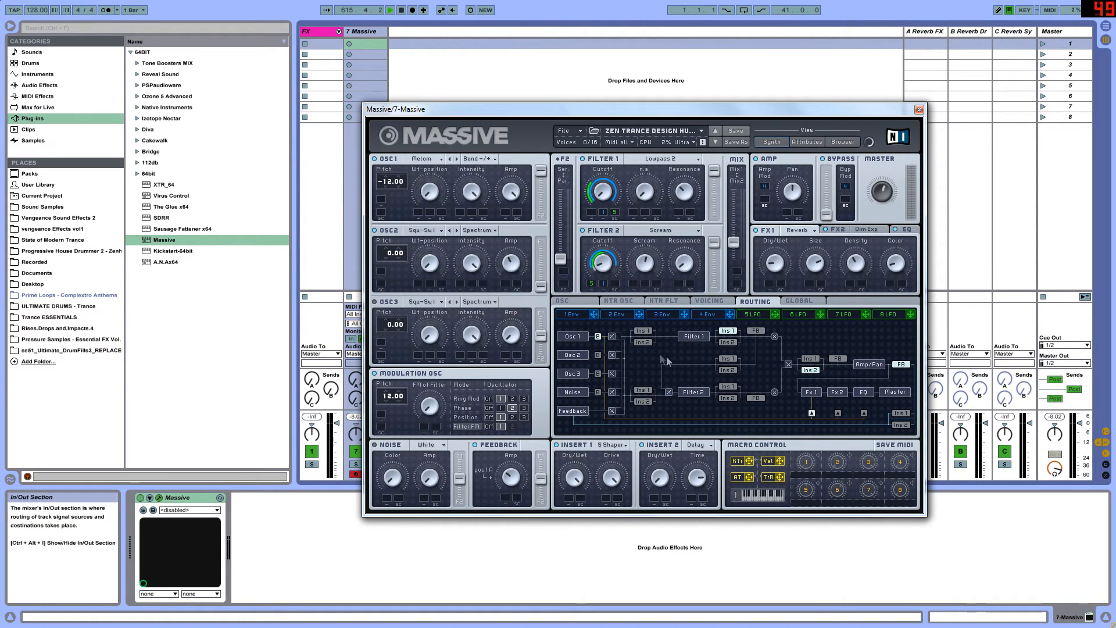
- Go through the oscillator, keytracking, voicing, routing and global settings, ending on the oscillator settings
click(581, 301)
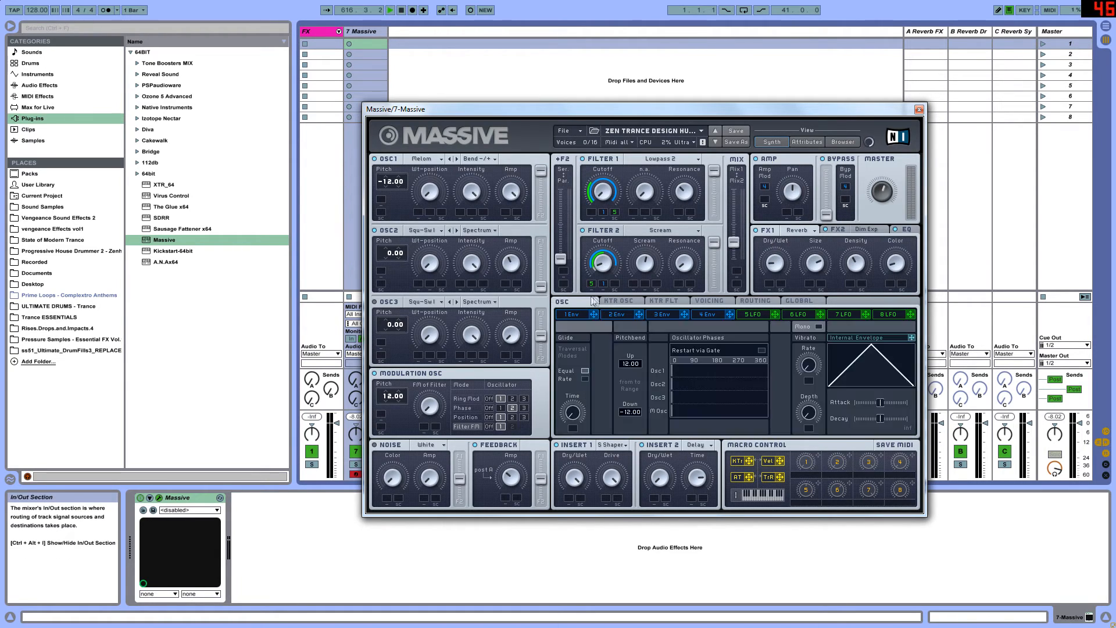
click(626, 302)
click(709, 301)
click(756, 301)
click(799, 301)
click(576, 301)
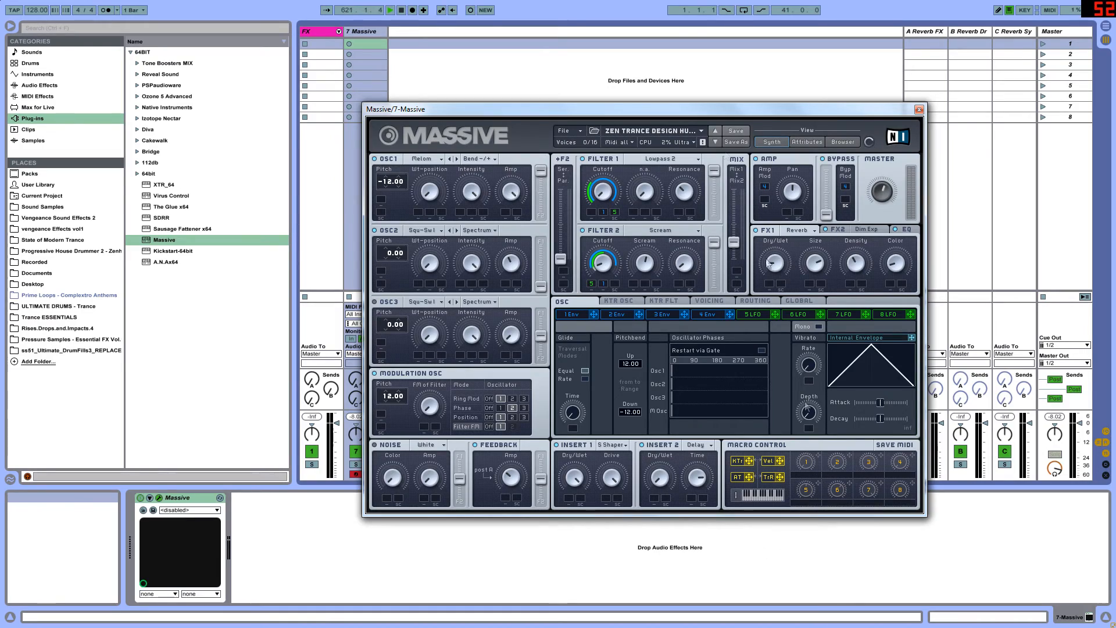
- Examine the macro controls and sound attributes in the Attributes view, return to the Synth view and reposition the window
drag(704, 114, 672, 140)
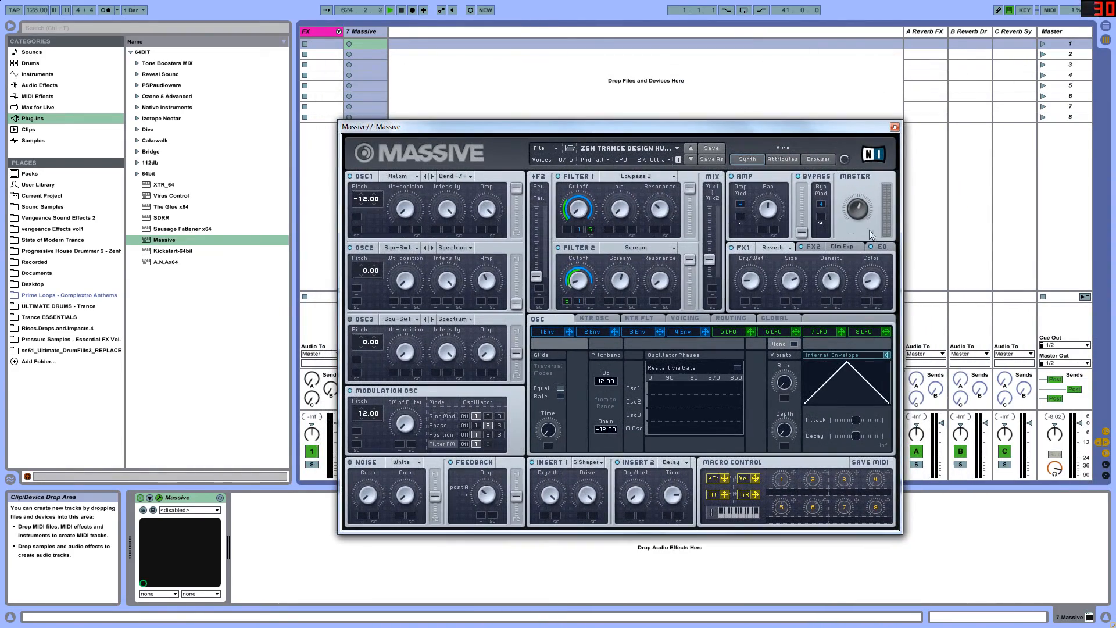
click(783, 159)
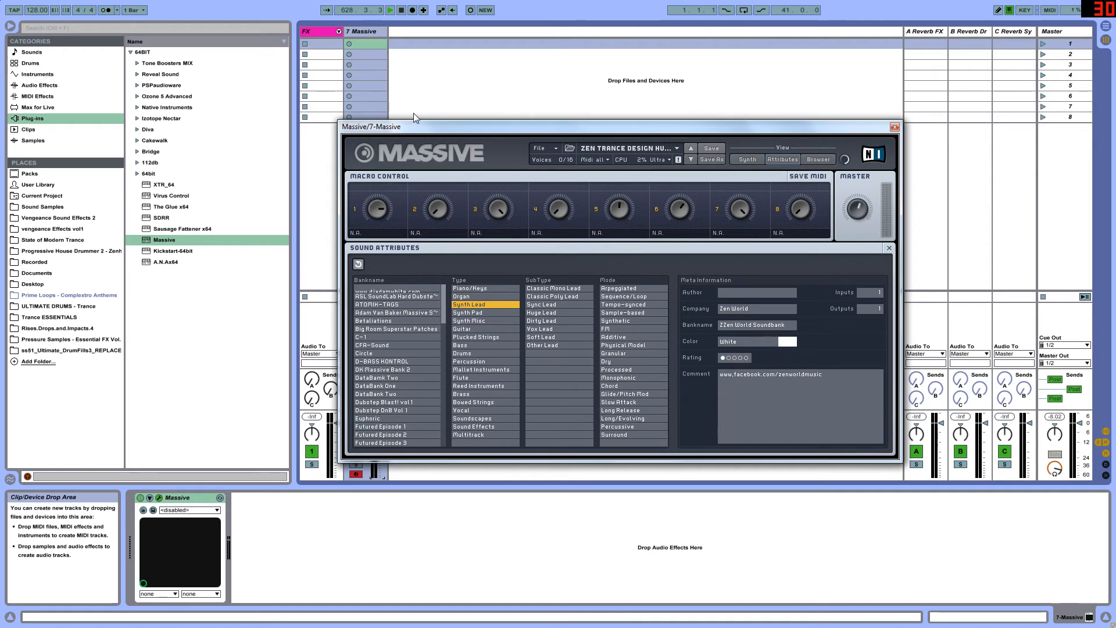
click(750, 159)
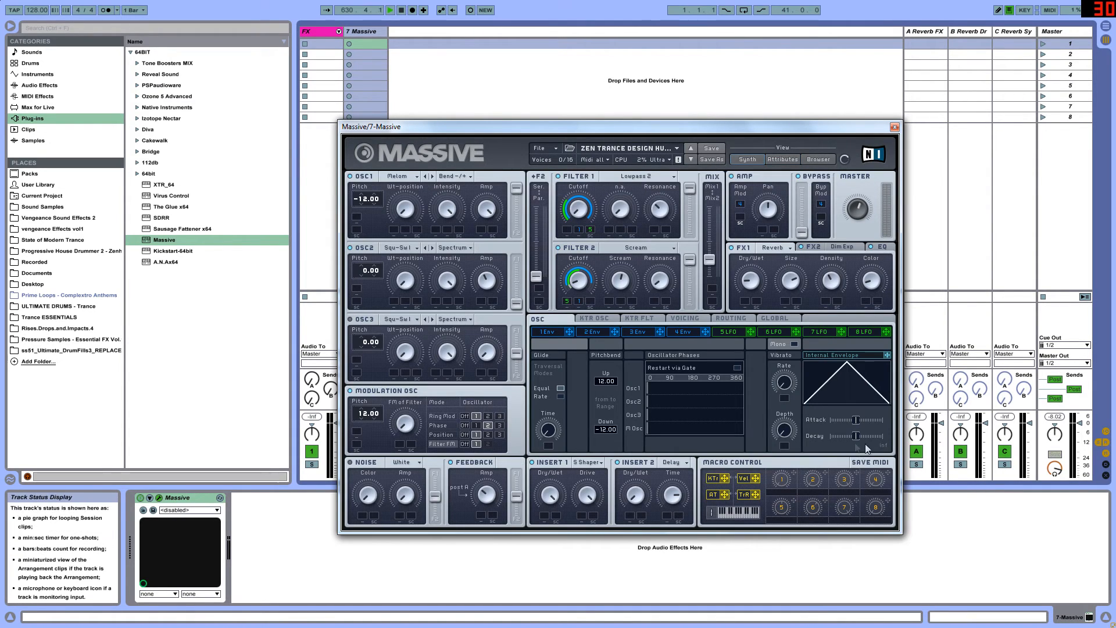
drag(388, 129, 427, 94)
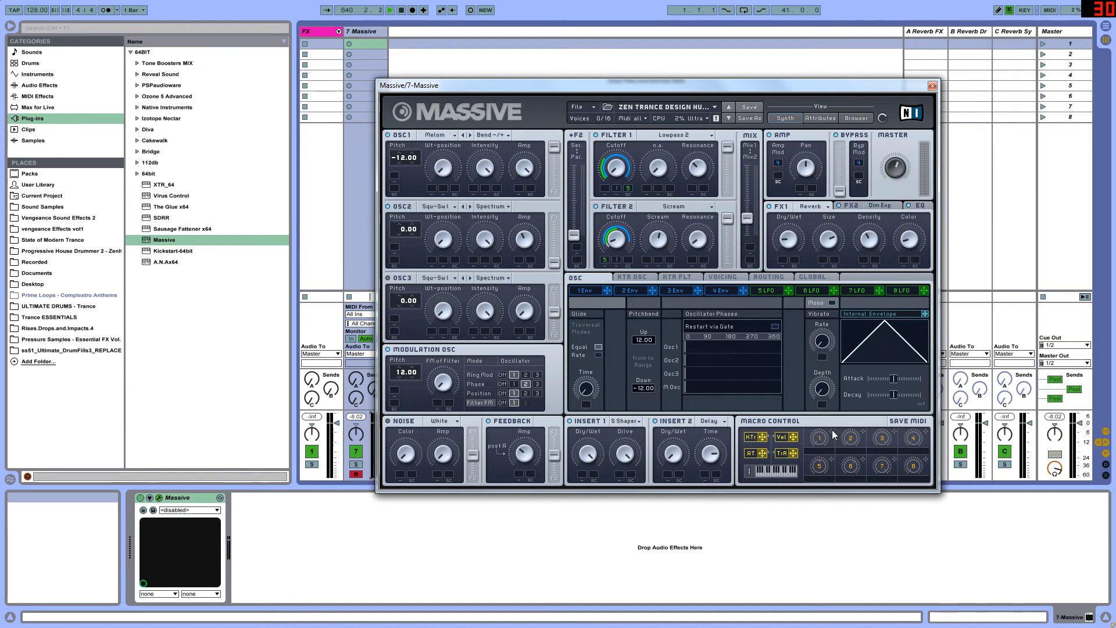
- Assign macro 1 to the Decay and Level of envelope 4 and set the modulation range
click(723, 290)
drag(831, 431, 701, 410)
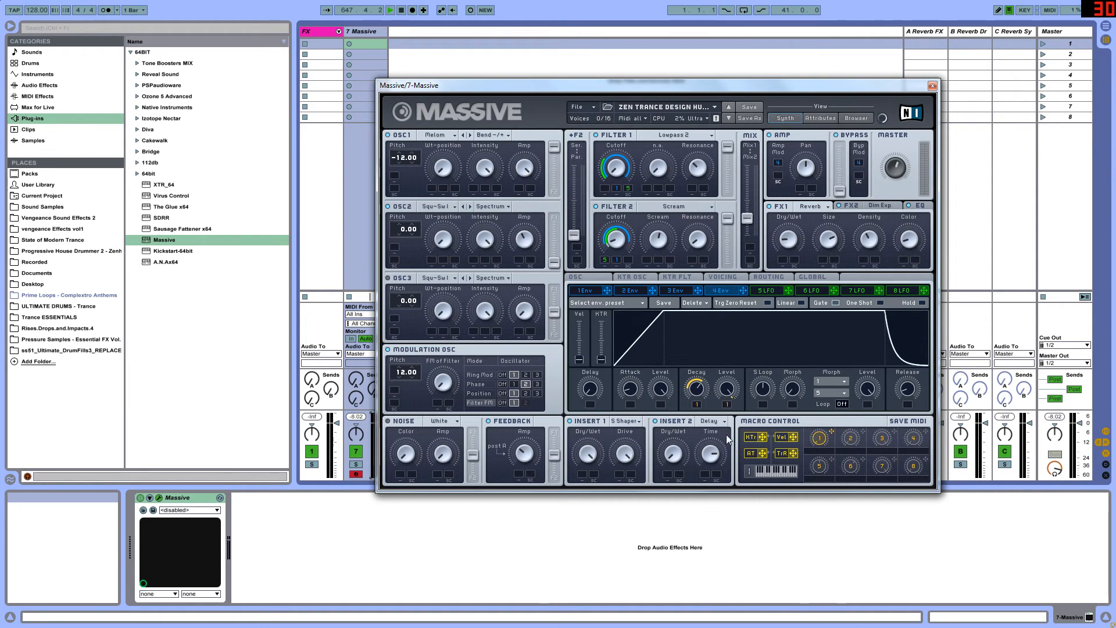
click(725, 405)
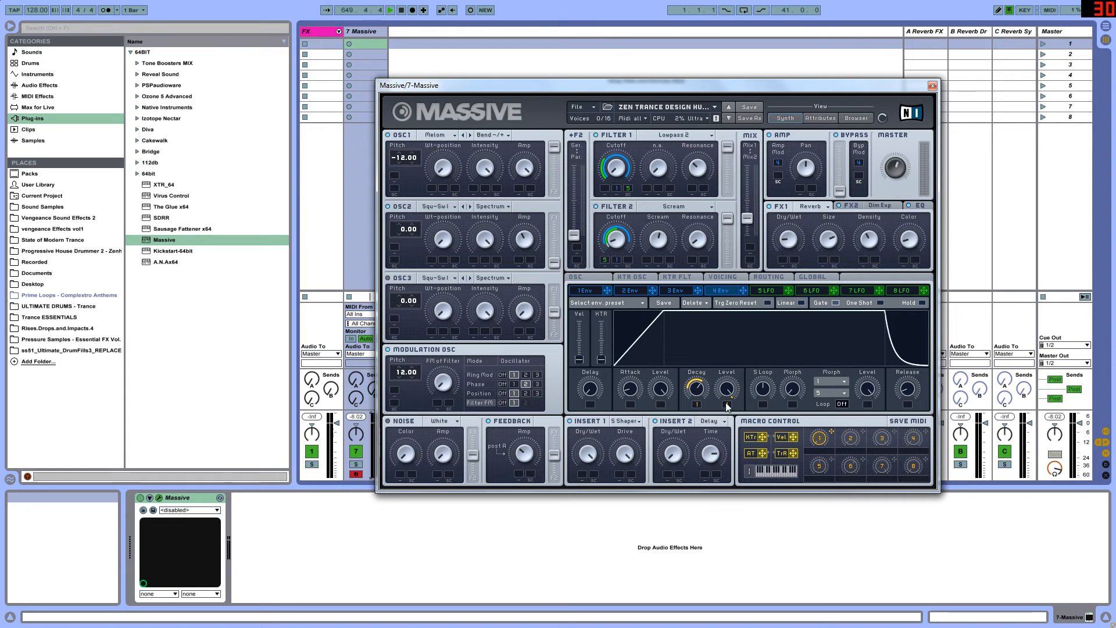
drag(727, 407, 723, 493)
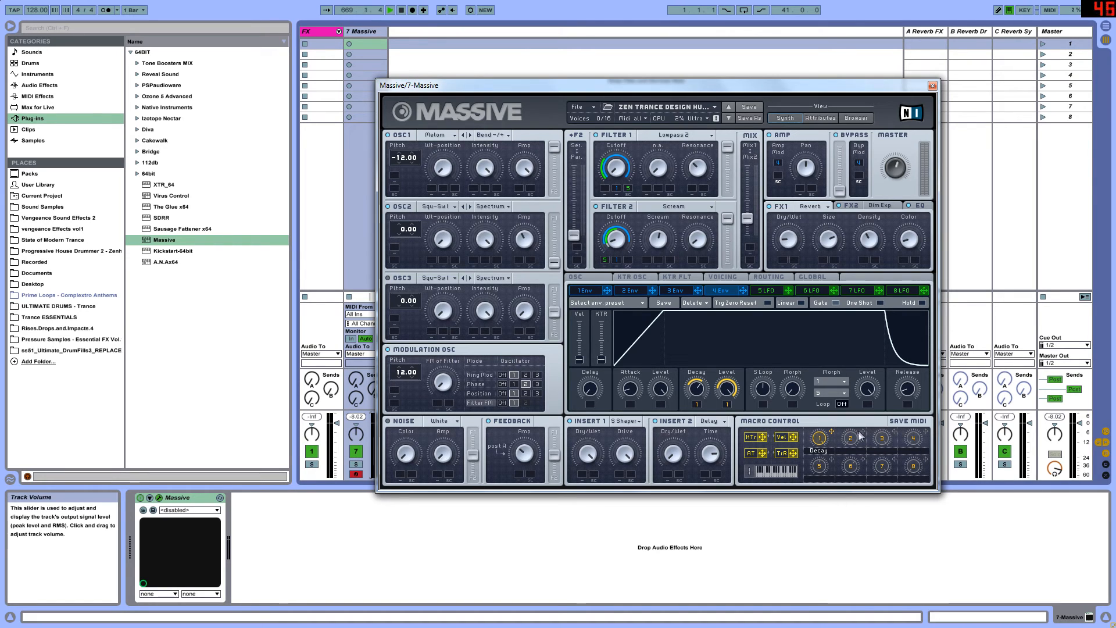
- Assign macro 2 to the Phase, Position and Filter FM amounts of the modulation oscillator
click(516, 375)
click(527, 385)
drag(526, 396, 442, 406)
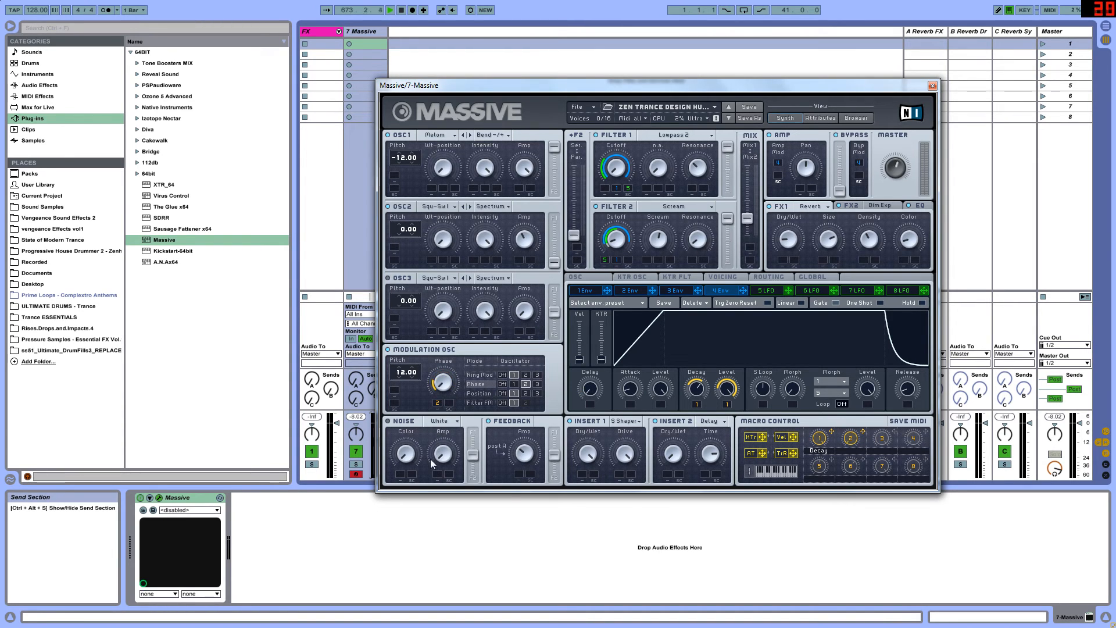
click(513, 394)
drag(862, 432, 436, 403)
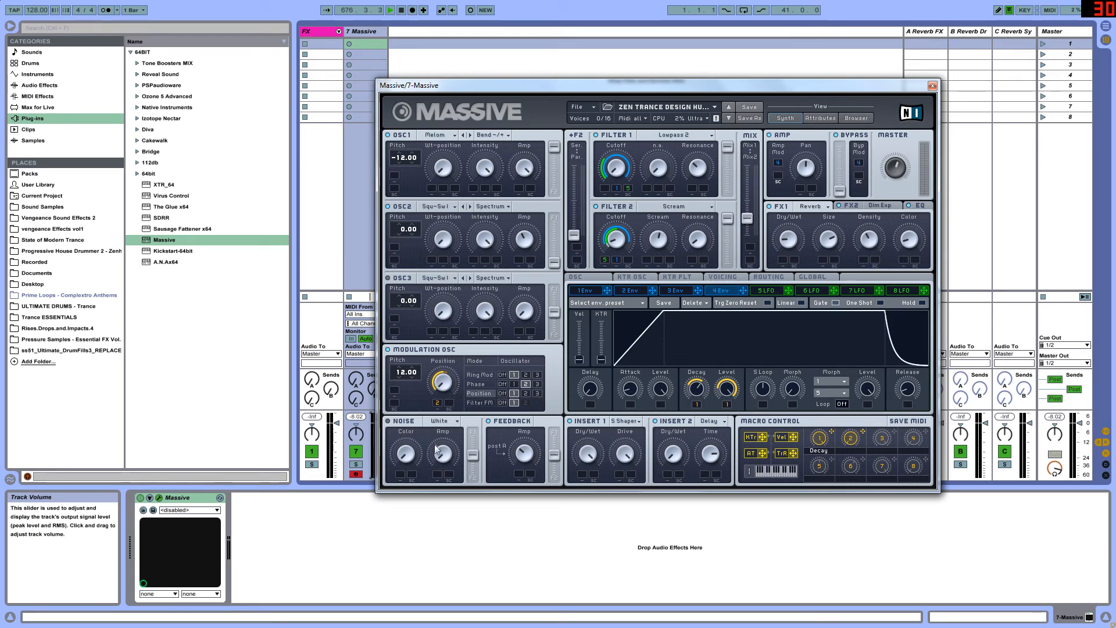
click(479, 402)
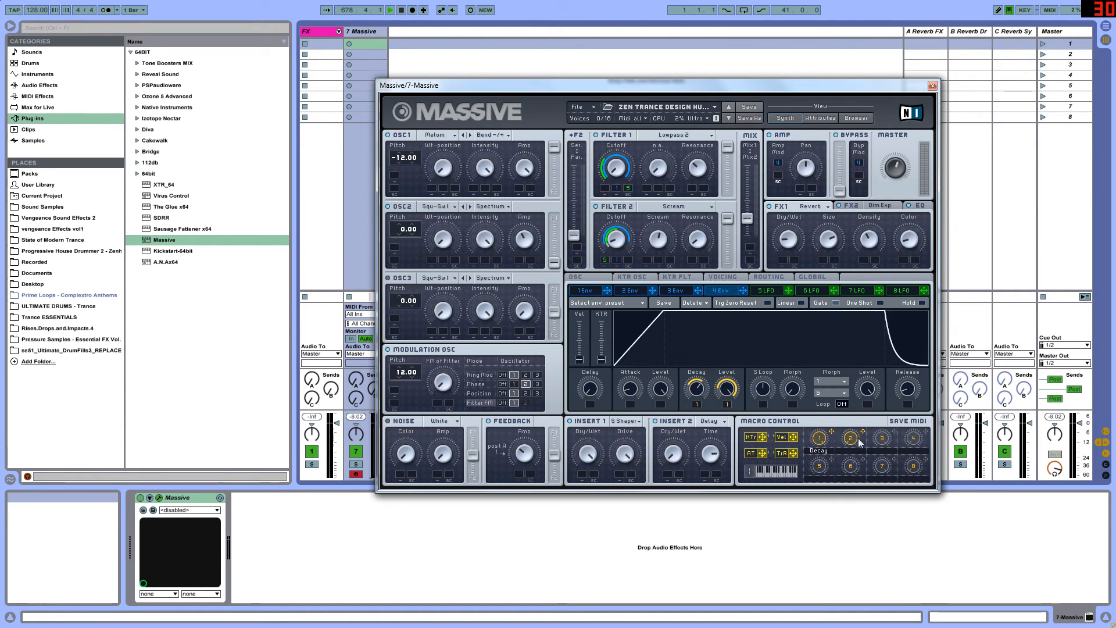
drag(862, 432, 437, 403)
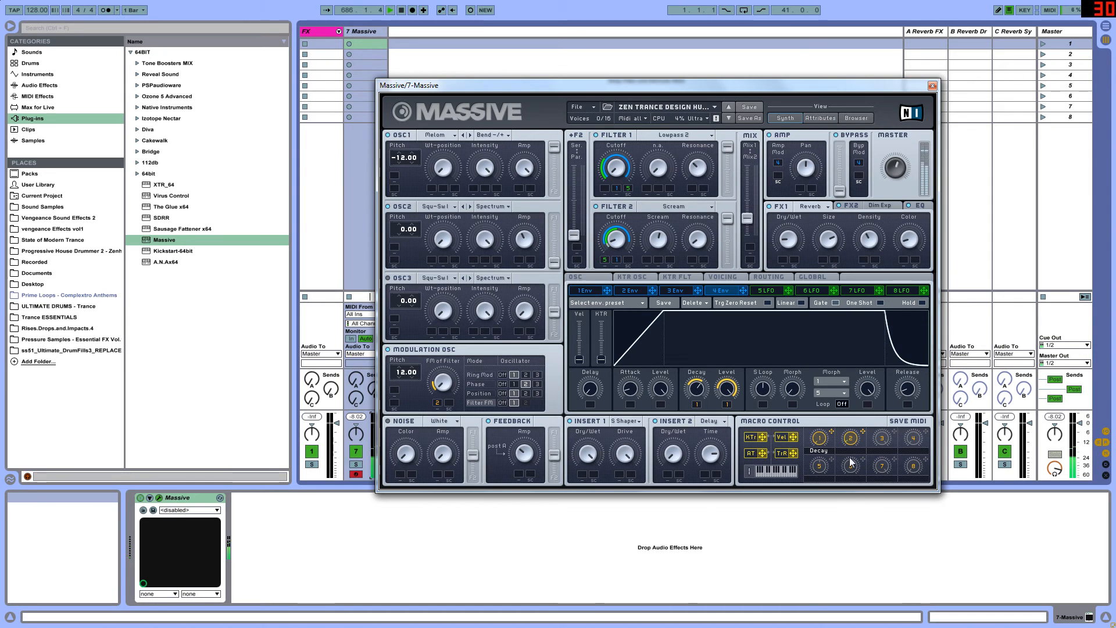
- Label macro control 2 as FM Mix
text(M Mix)
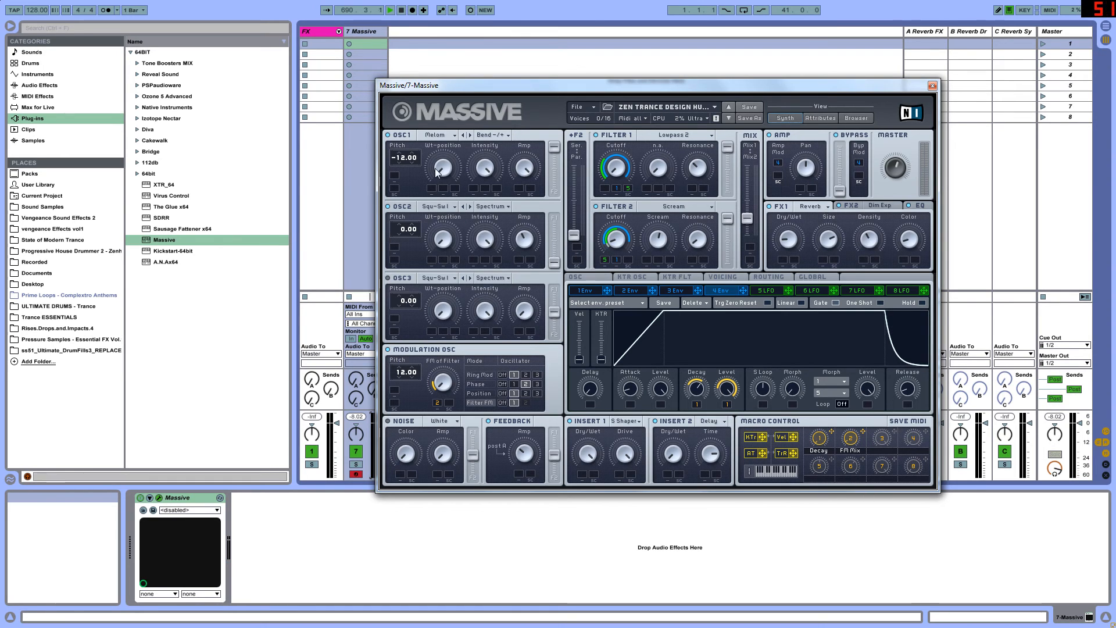
drag(893, 436, 785, 264)
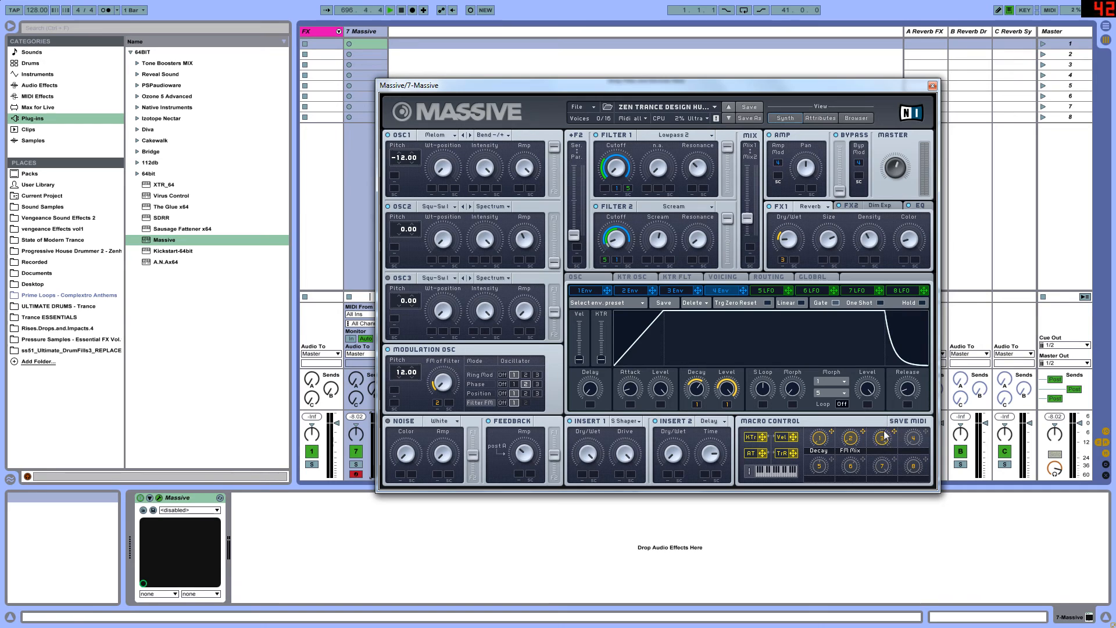
right_click(782, 265)
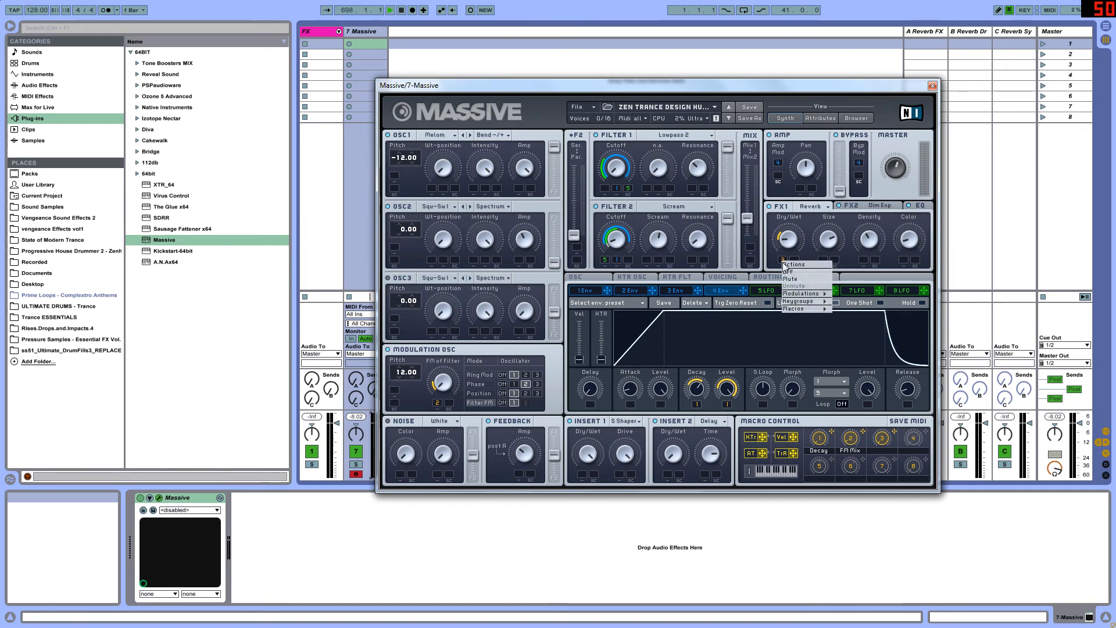
click(800, 274)
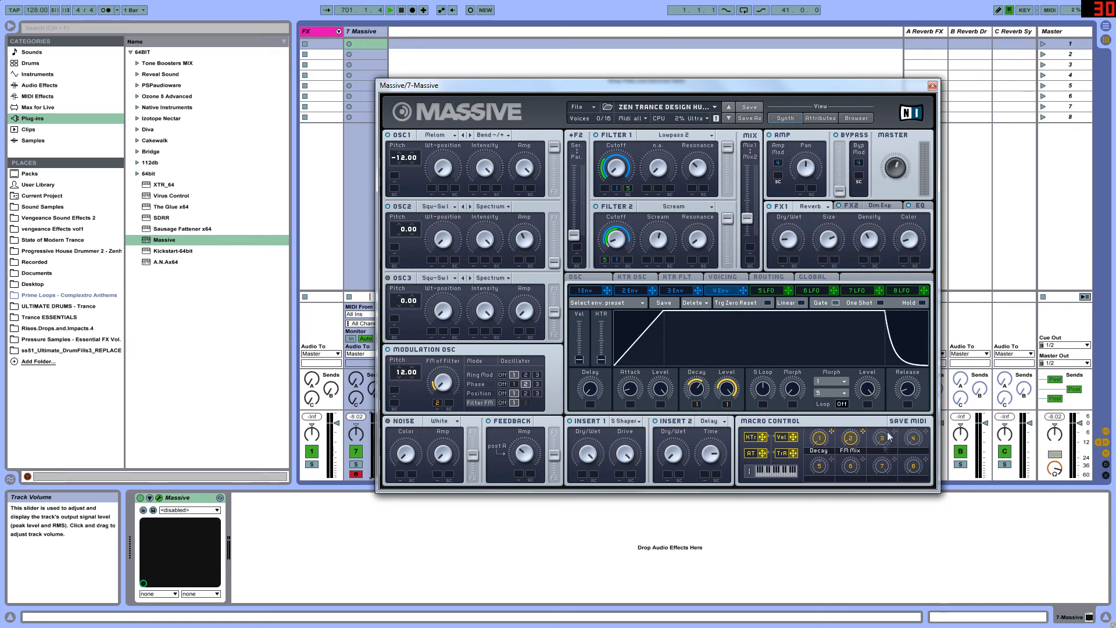
- Assign macro 3 to the Dry/Wet and Size of the FX1 Reverb and label the macro Reverb
drag(895, 437, 785, 262)
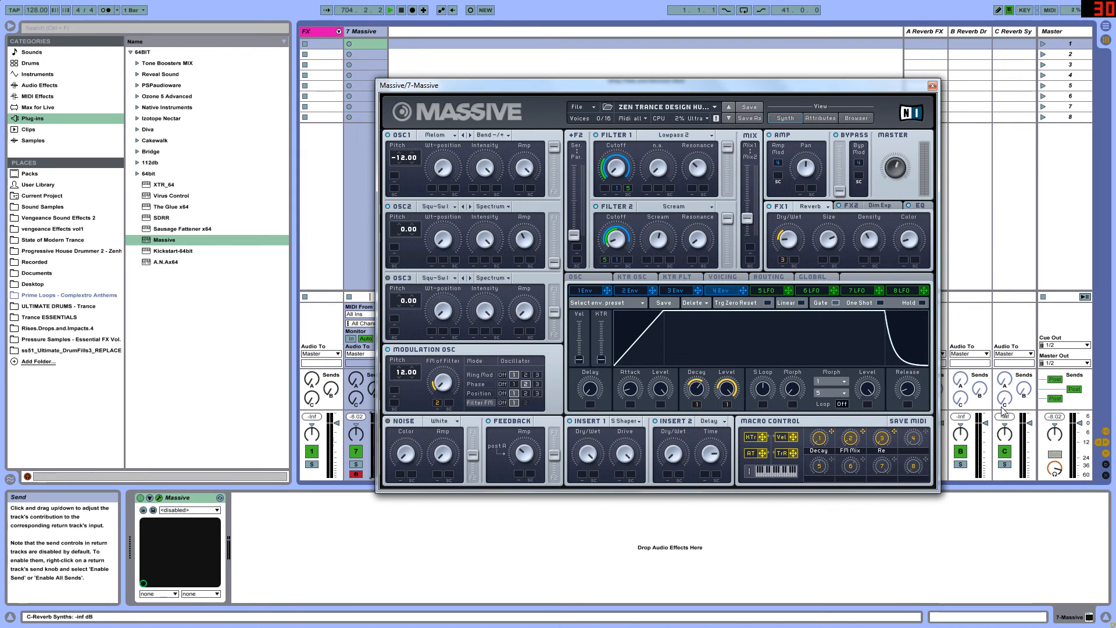
text(b)
key(Return)
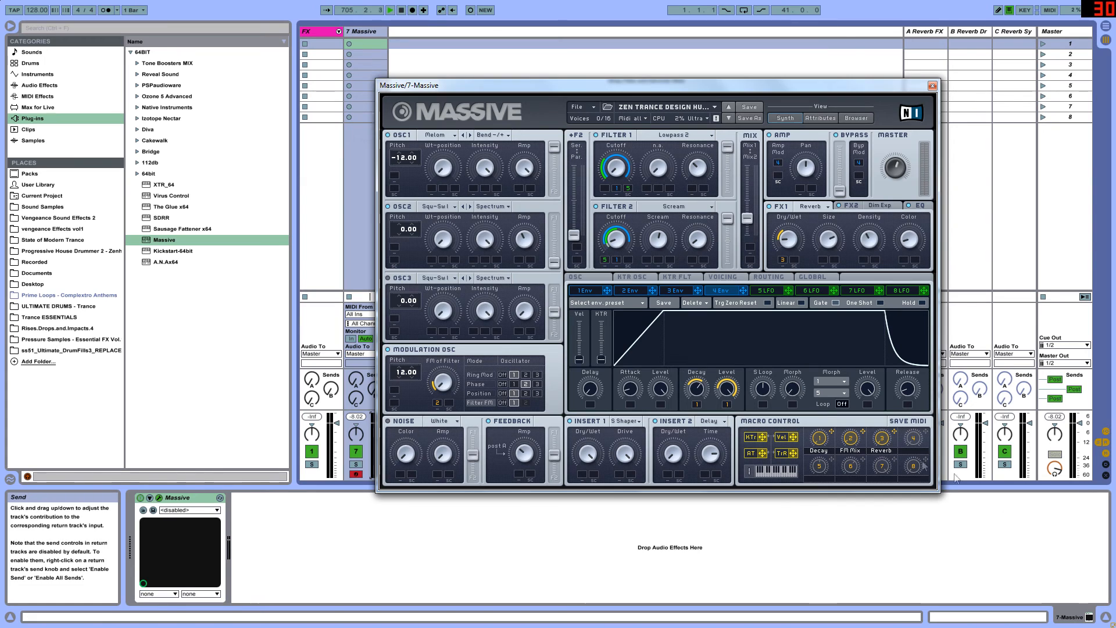
drag(894, 432, 823, 260)
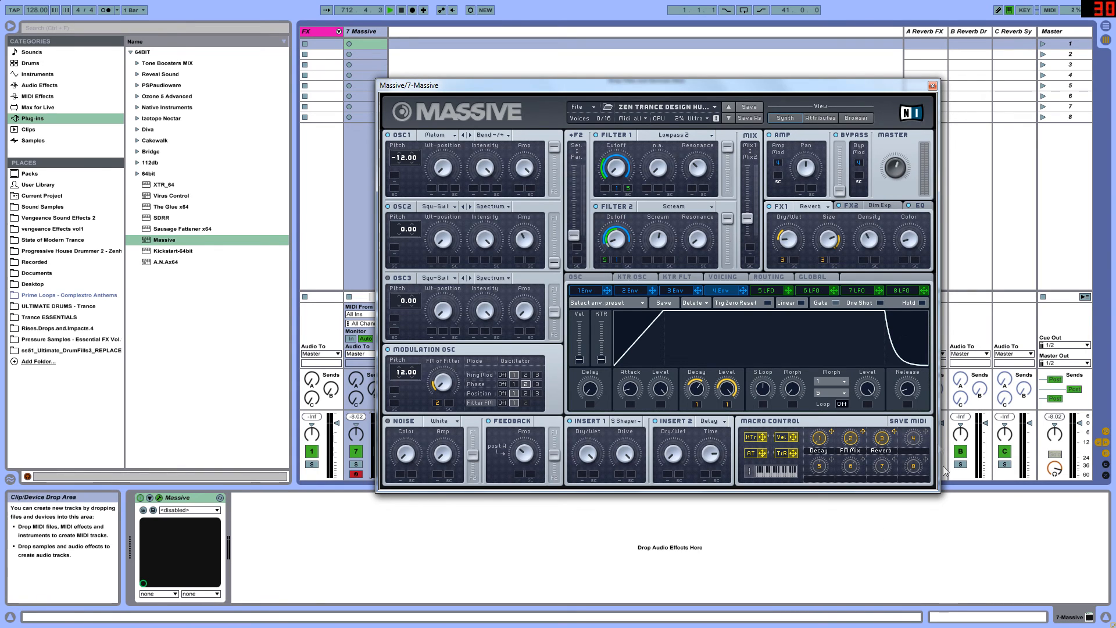
- Assign macro 4 to the Insert 2 Delay's Dry/Wet and the FX2 Dimension Expander's Dry/Wet and Size, labelling the macro FX
drag(926, 432, 668, 474)
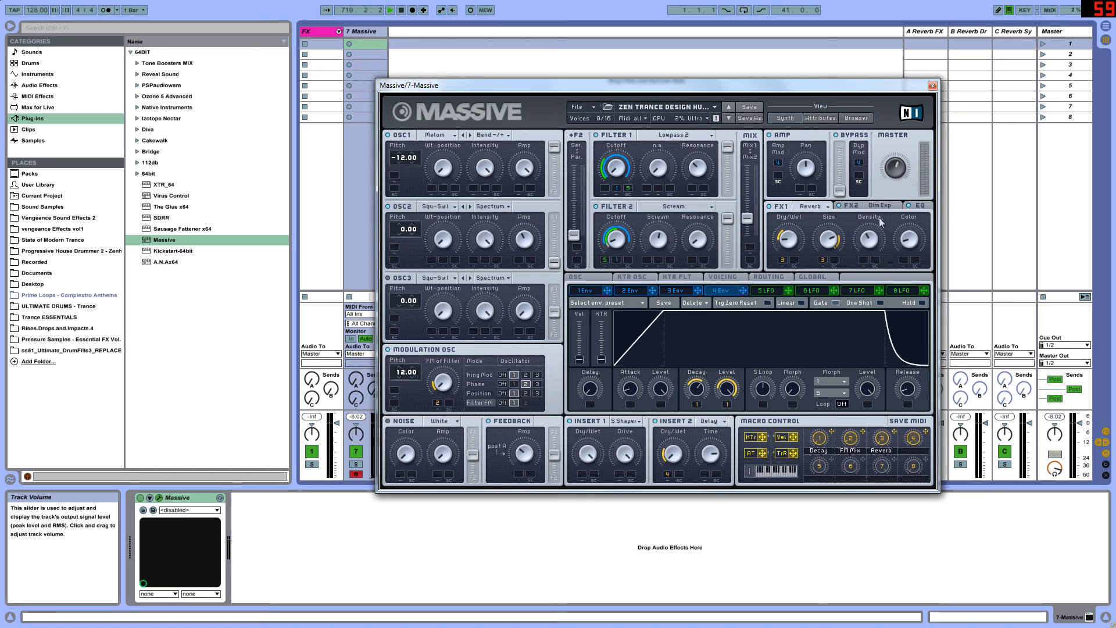
click(860, 204)
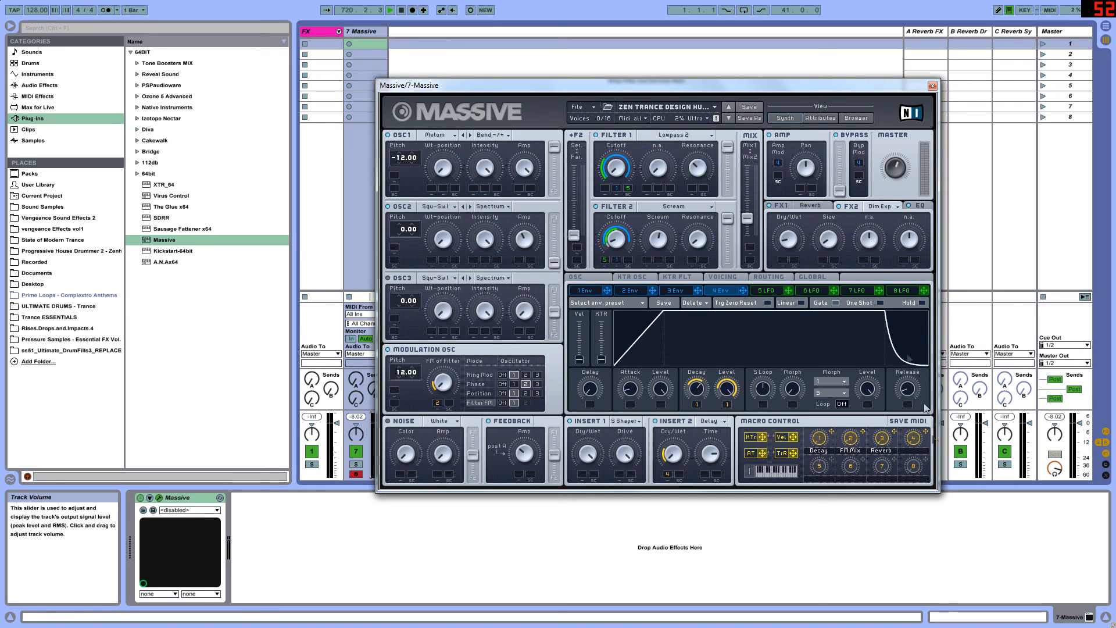
drag(783, 262, 788, 255)
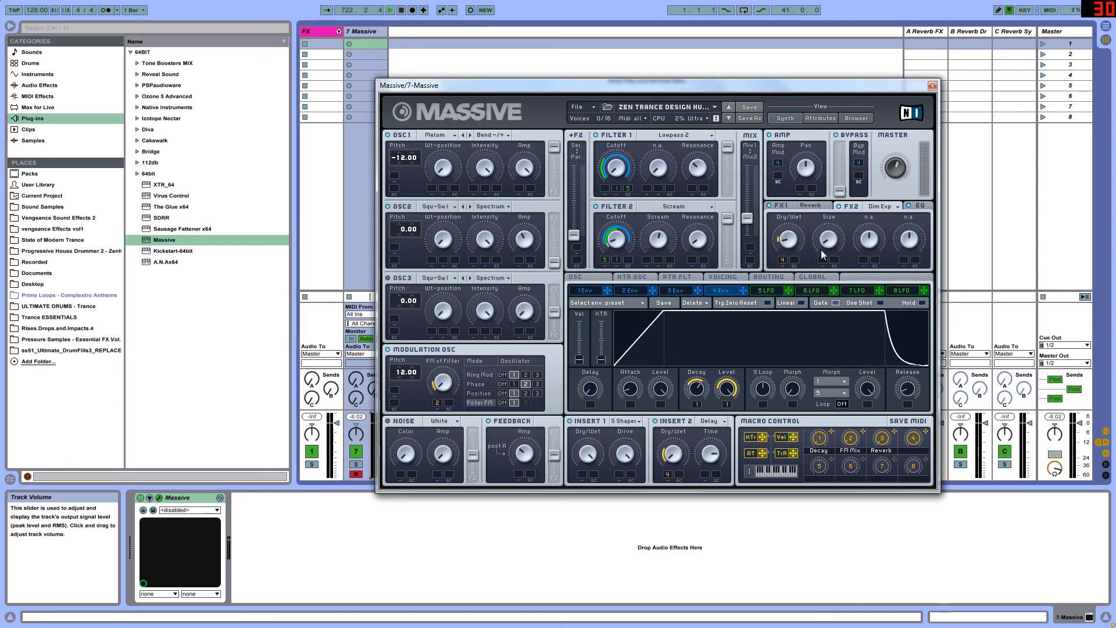
drag(925, 430, 824, 260)
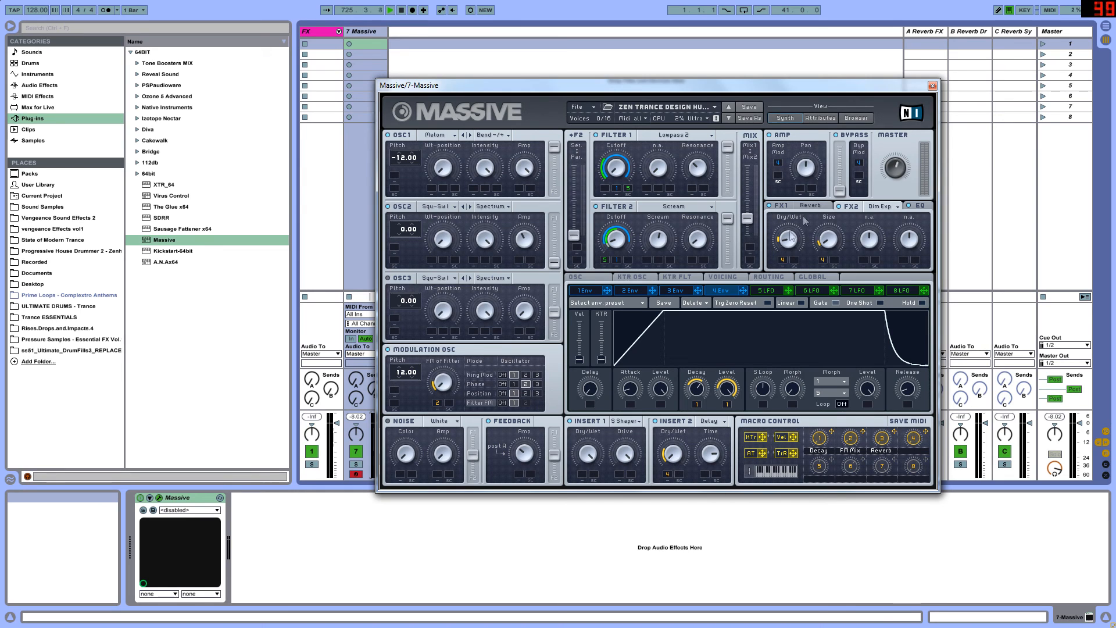
text(FX)
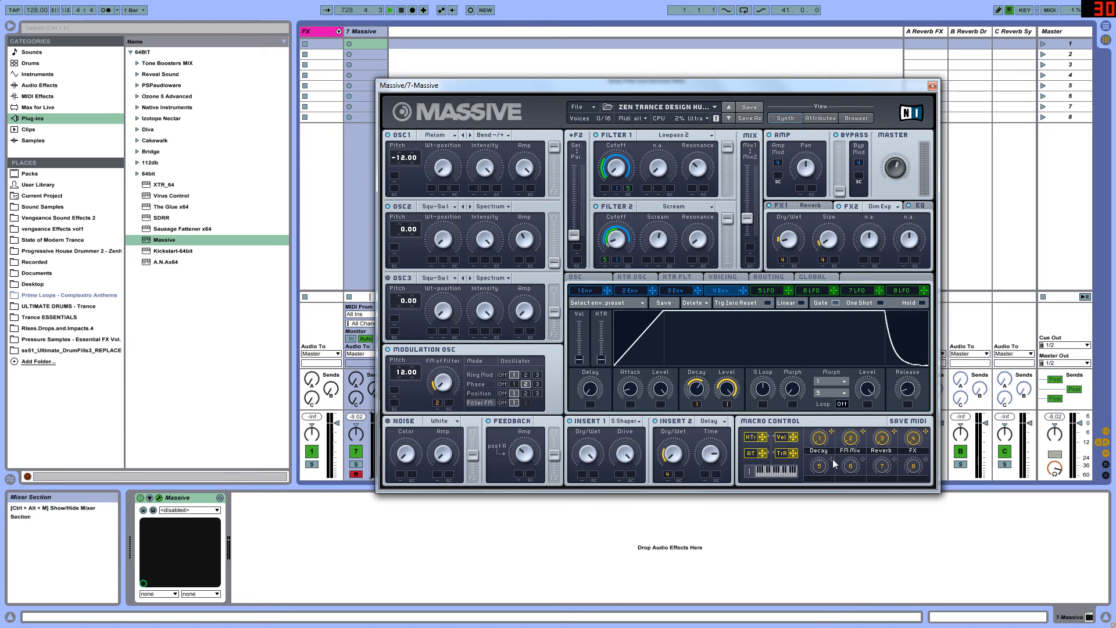
- Assign macro 5, labelled Tone, to the Wt-position of oscillator 1 and reposition the plug-in window
drag(408, 196, 431, 188)
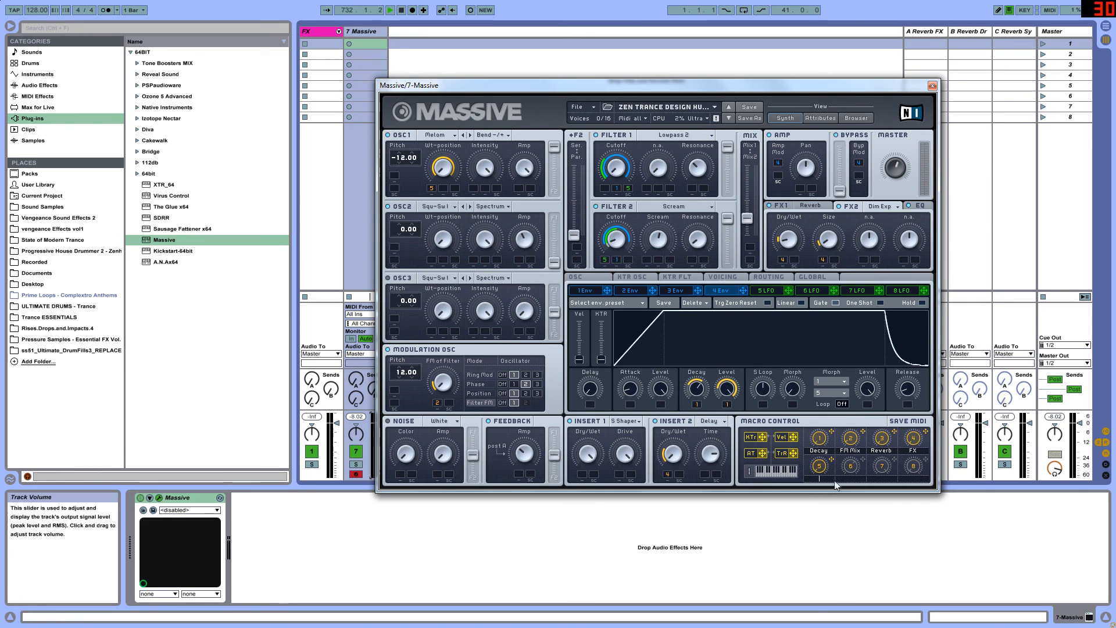
text(one)
key(Return)
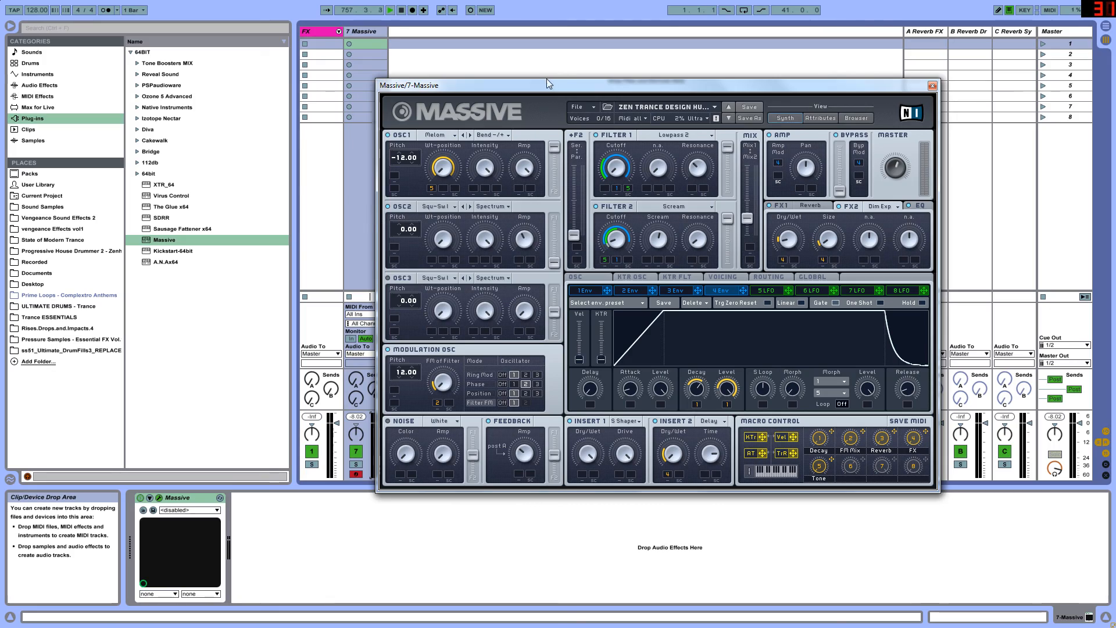
drag(617, 88, 658, 67)
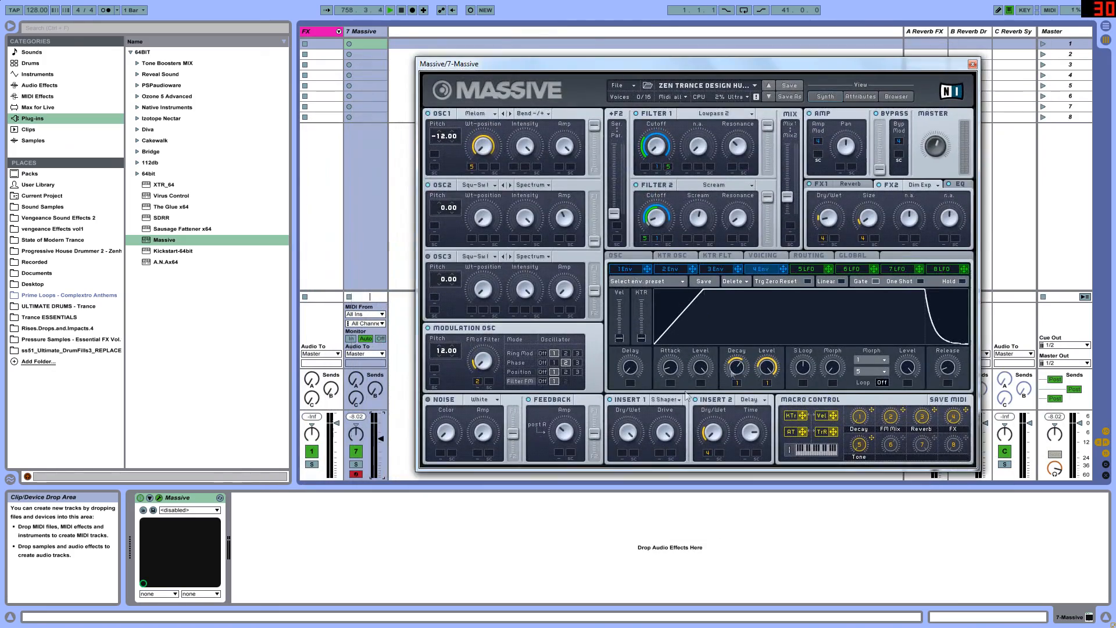